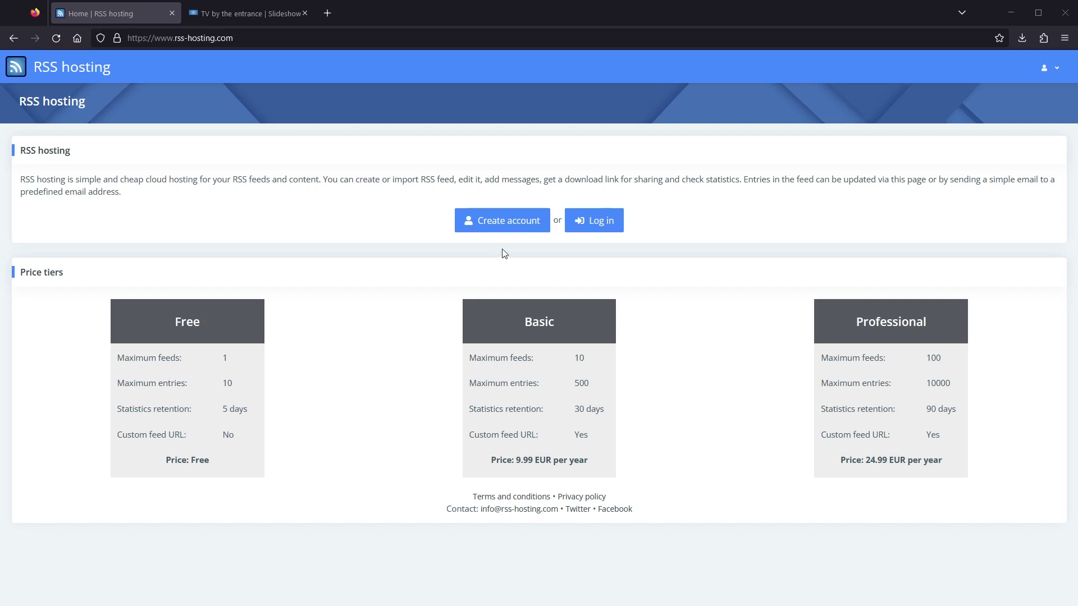
Fill in name, email and a generated password, and submit a new account registration.
left_click(503, 219)
left_click(438, 220)
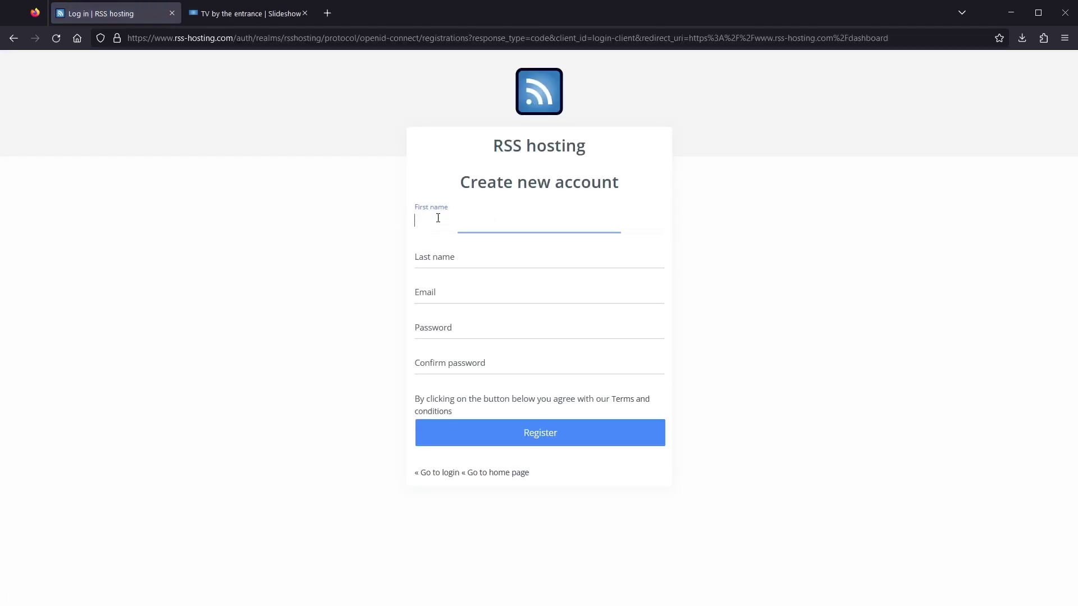
key("Tab")
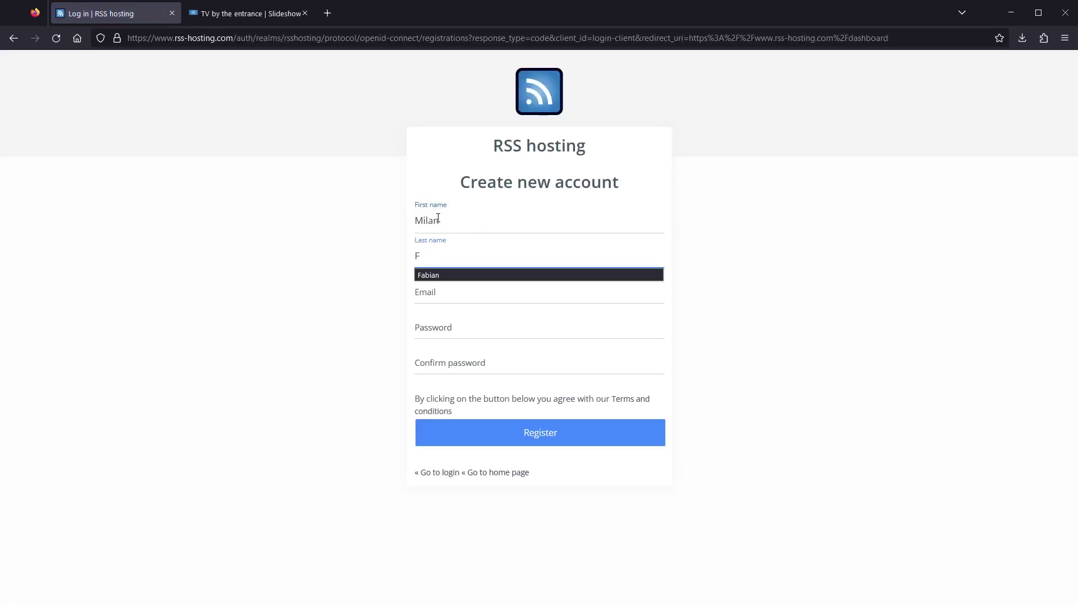
key("Tab")
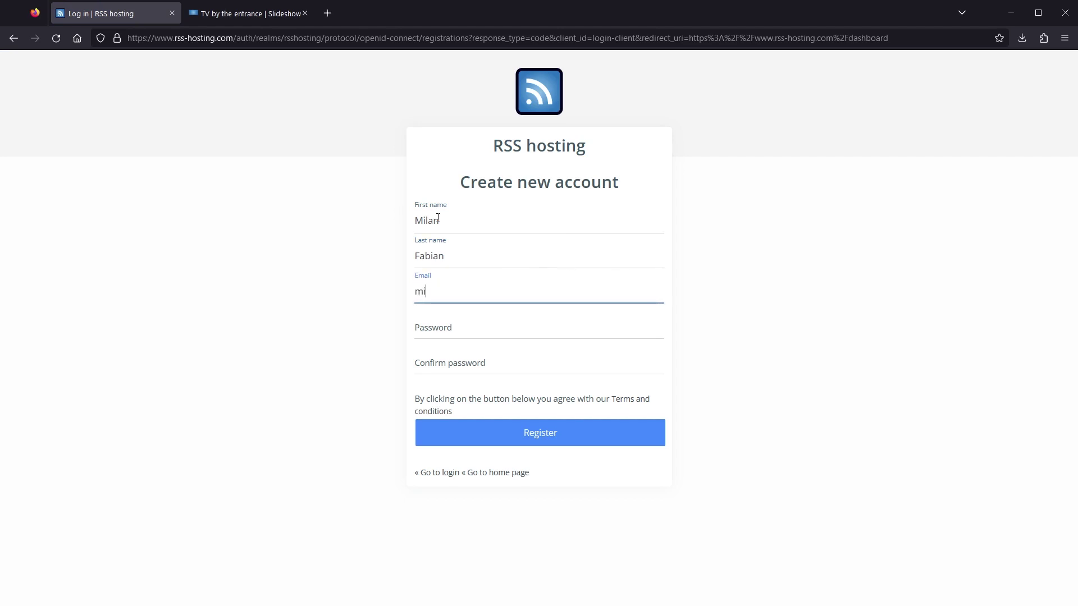
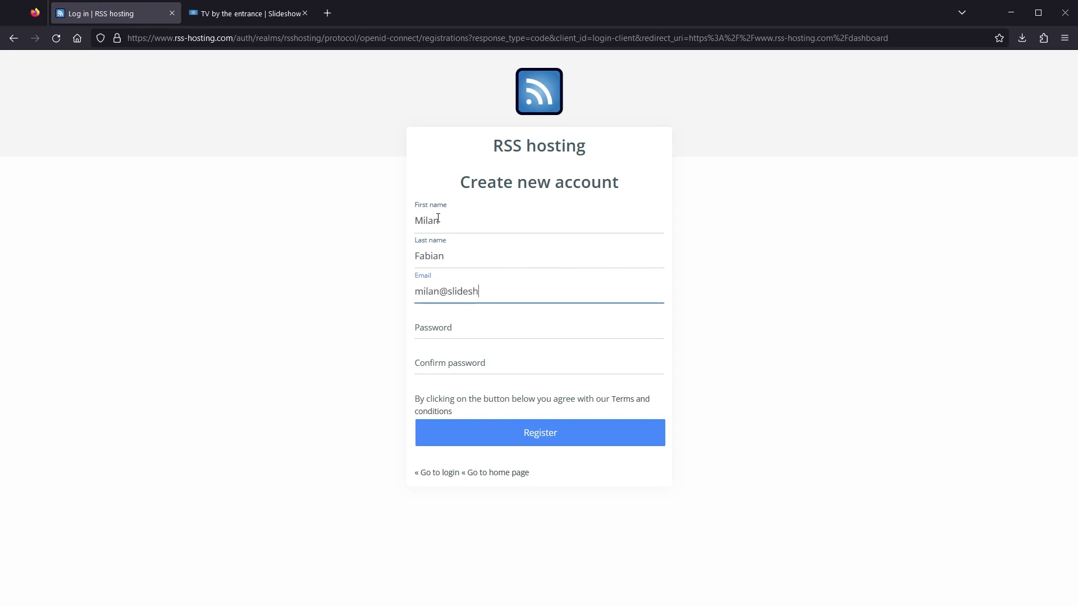
key("Tab")
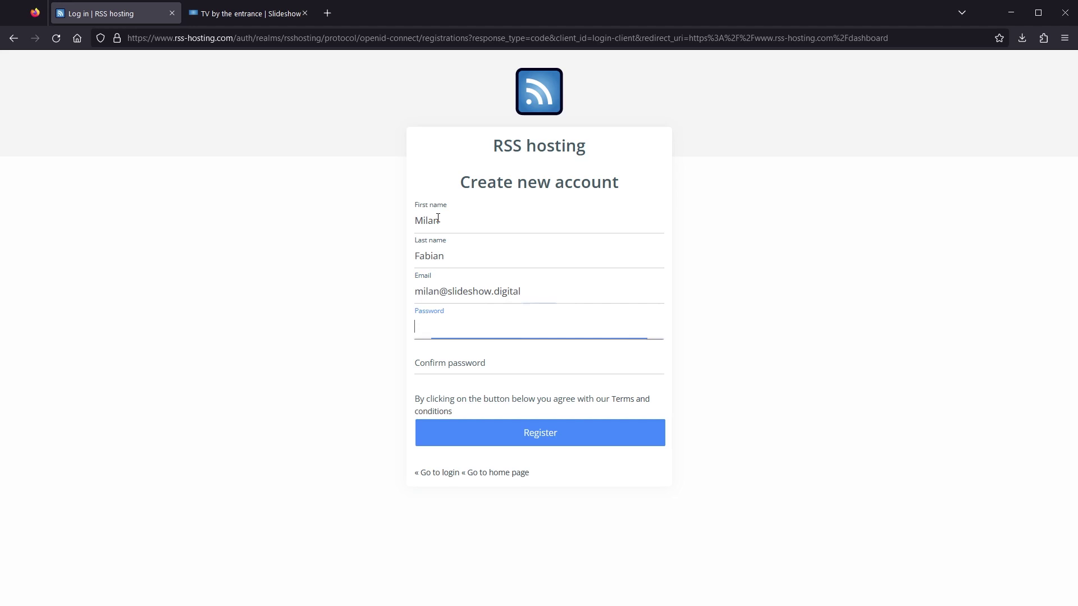
left_click(472, 354)
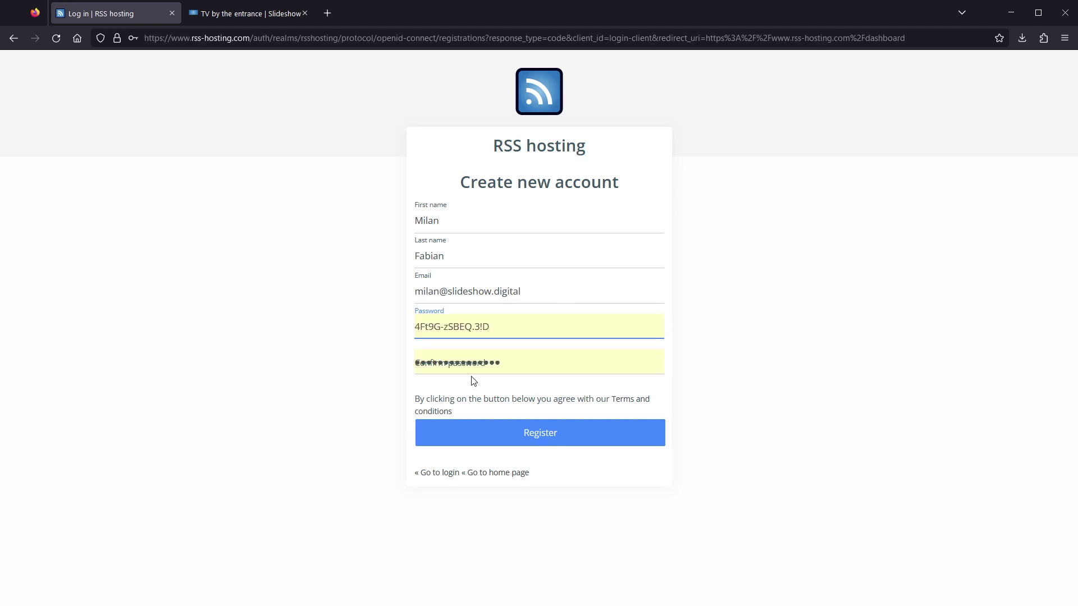
left_click(525, 432)
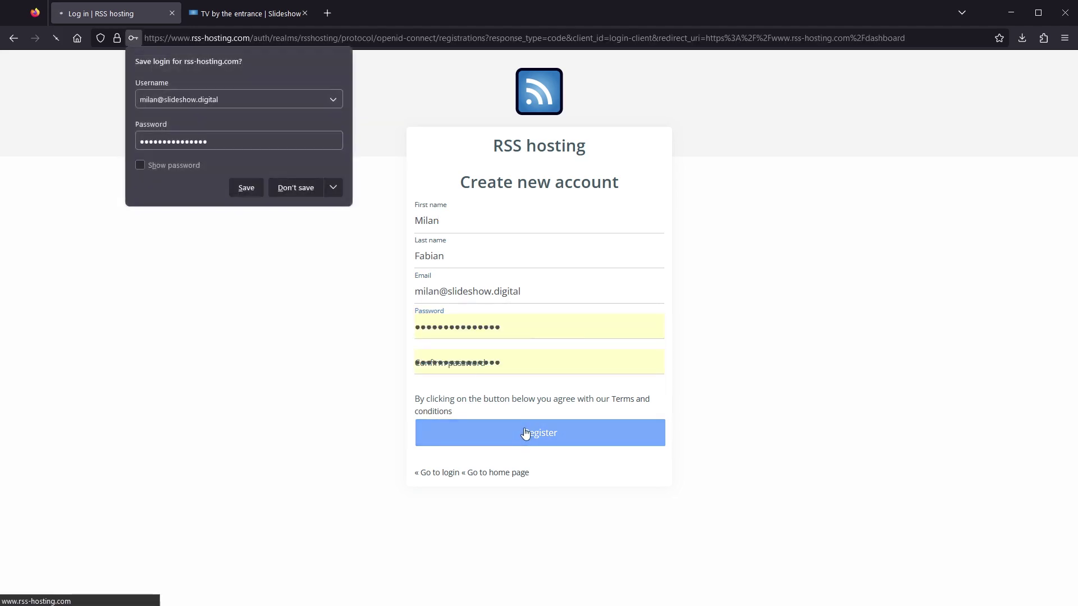
left_click(247, 181)
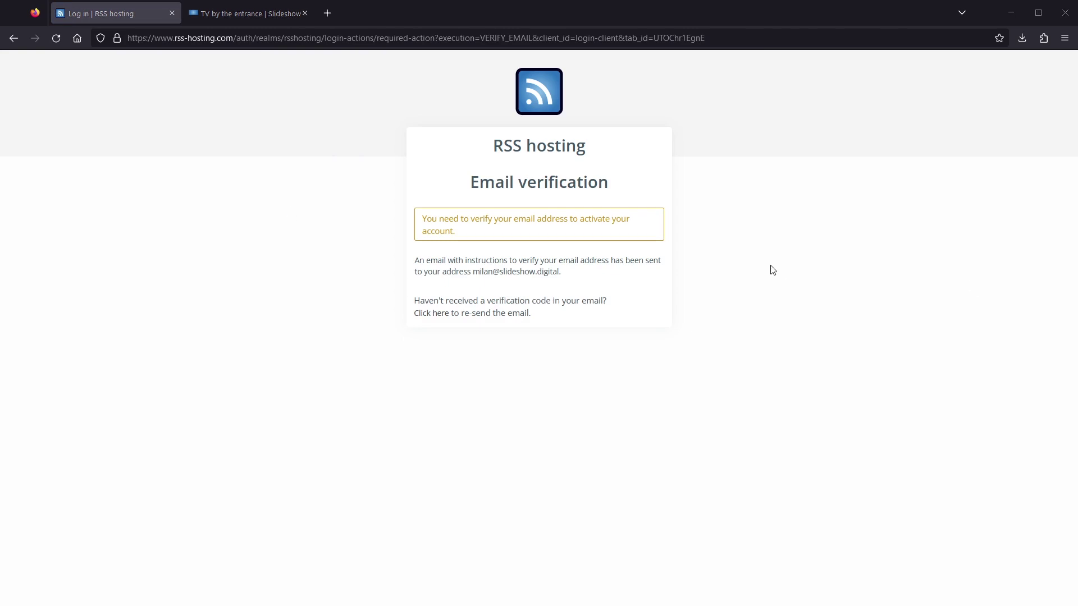
Open the pasted verification link in a new tab and confirm the email address.
left_click(328, 12)
key("ctrl+v")
key("Return")
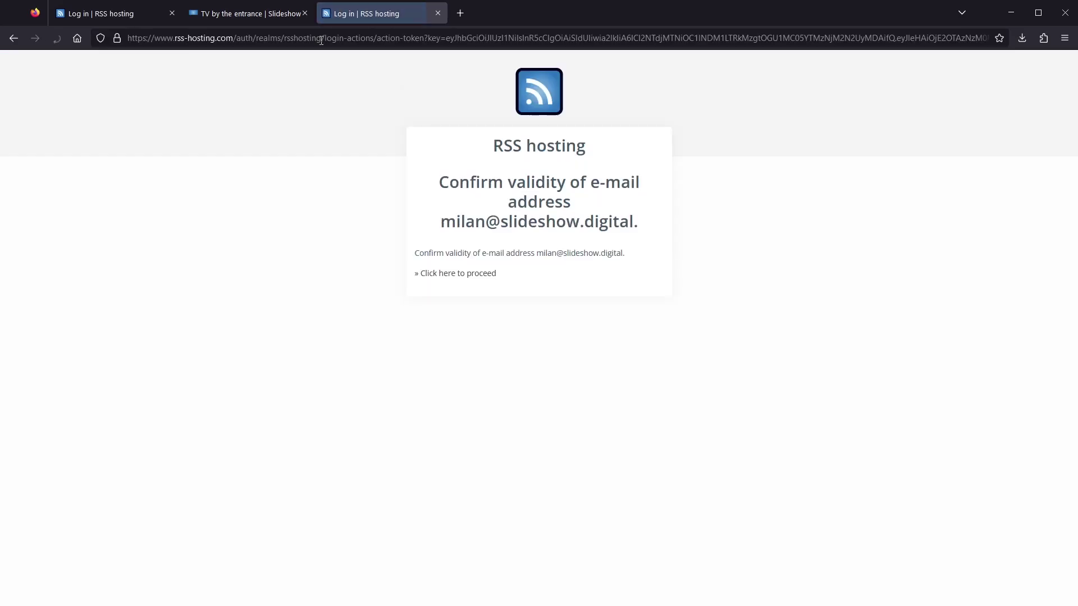
left_click(436, 275)
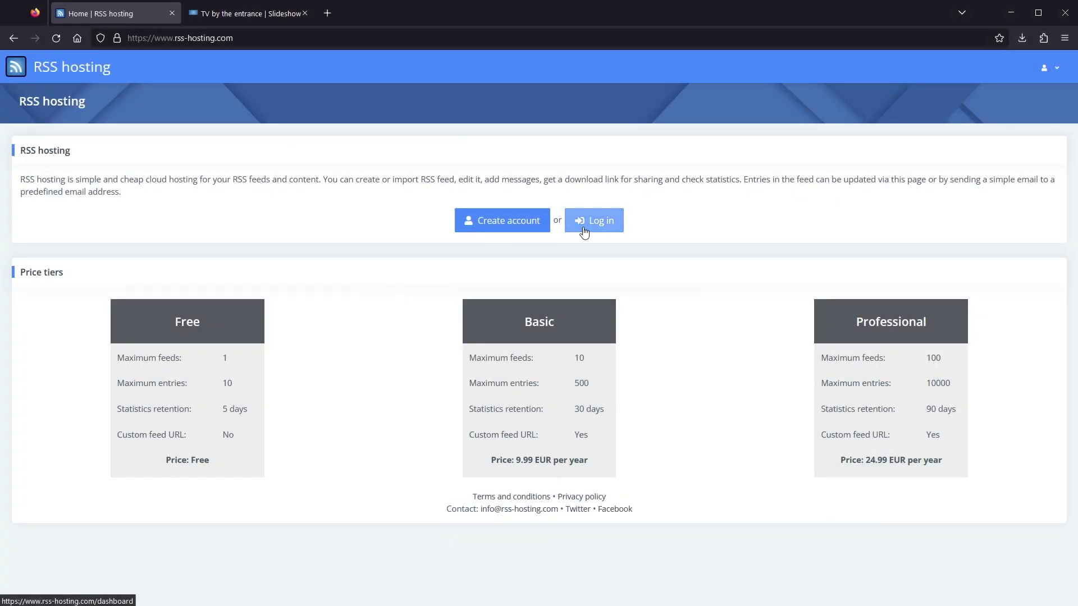
Log in and start a feed titled 'Cafe RSS feed' with a TV-display description.
left_click(584, 227)
left_click(603, 337)
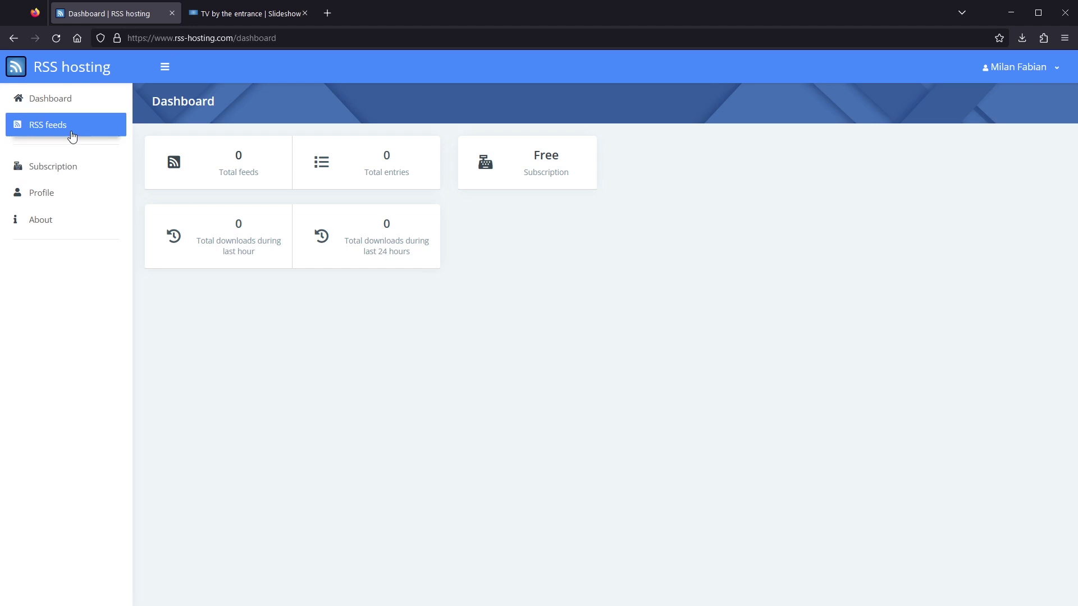
left_click(72, 127)
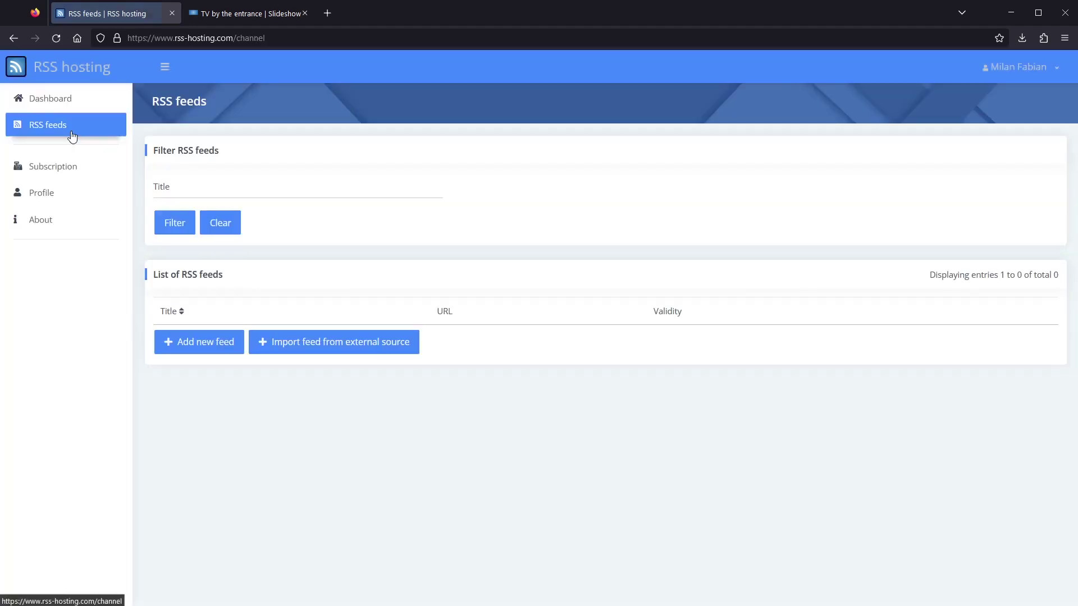
left_click(187, 344)
left_click(344, 182)
type("Cafe")
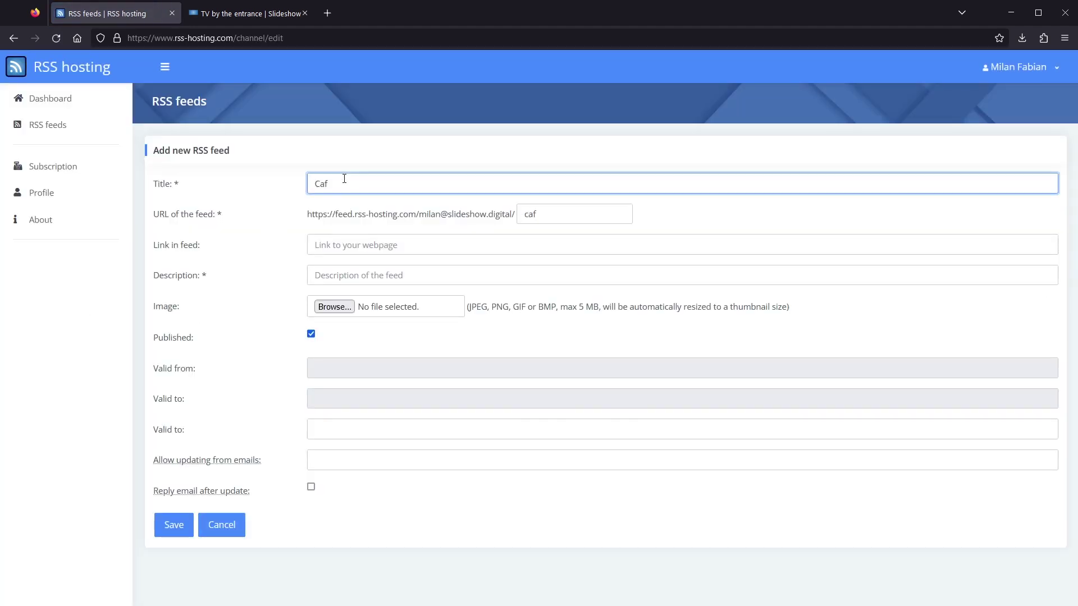
type(" RSS feed")
left_click(421, 275)
type("Feed displate")
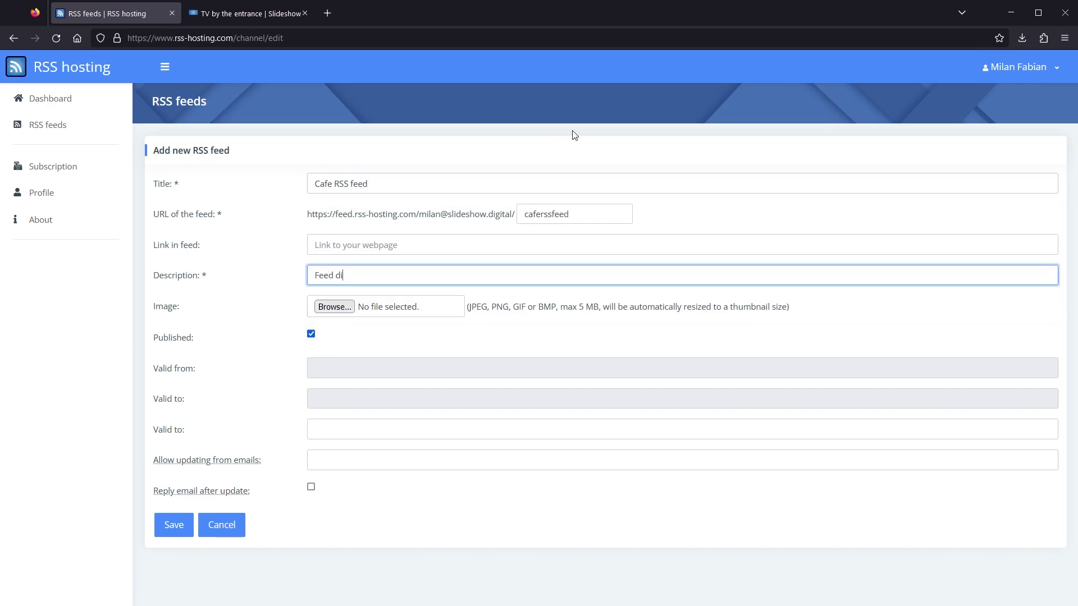
key("BackSpace")
key("BackSpace")
type("yed")
Allow updates from the account email, enable reply emails, and save the feed.
left_click(328, 460)
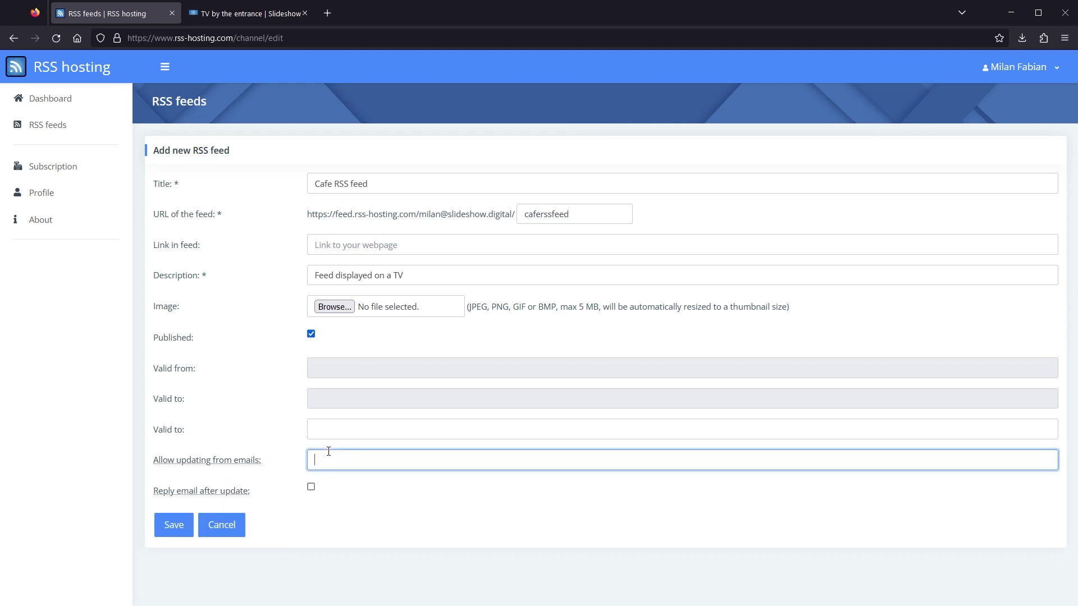
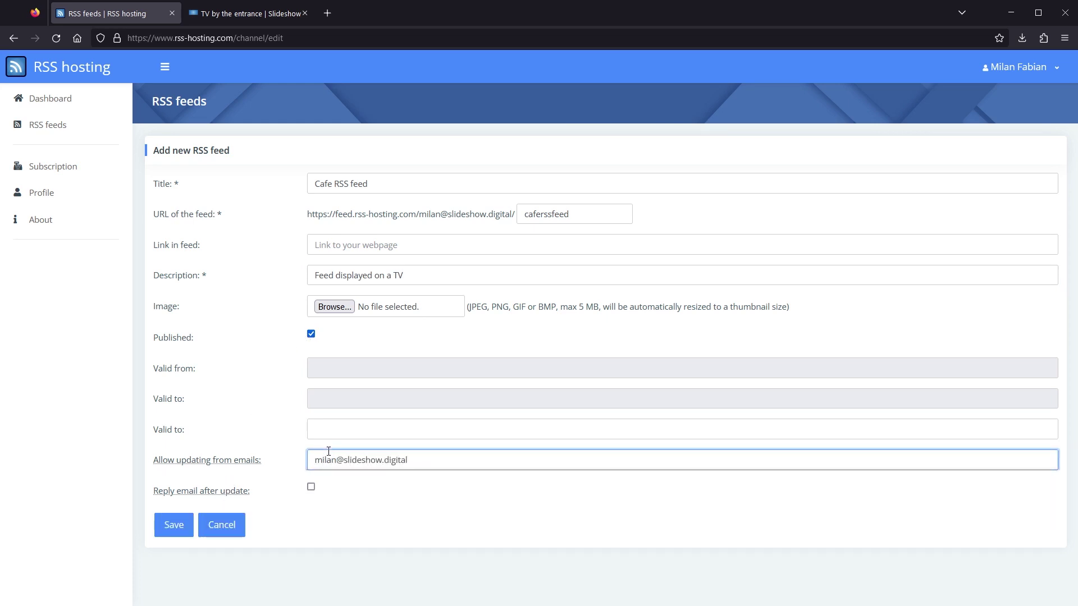
left_click(286, 441)
left_click(311, 486)
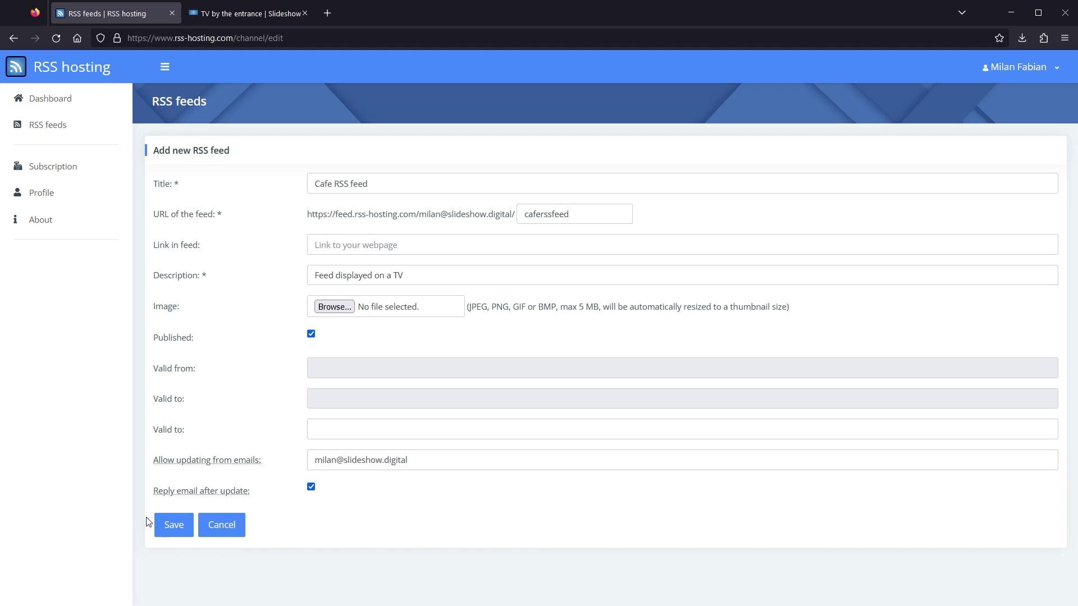
left_click(169, 524)
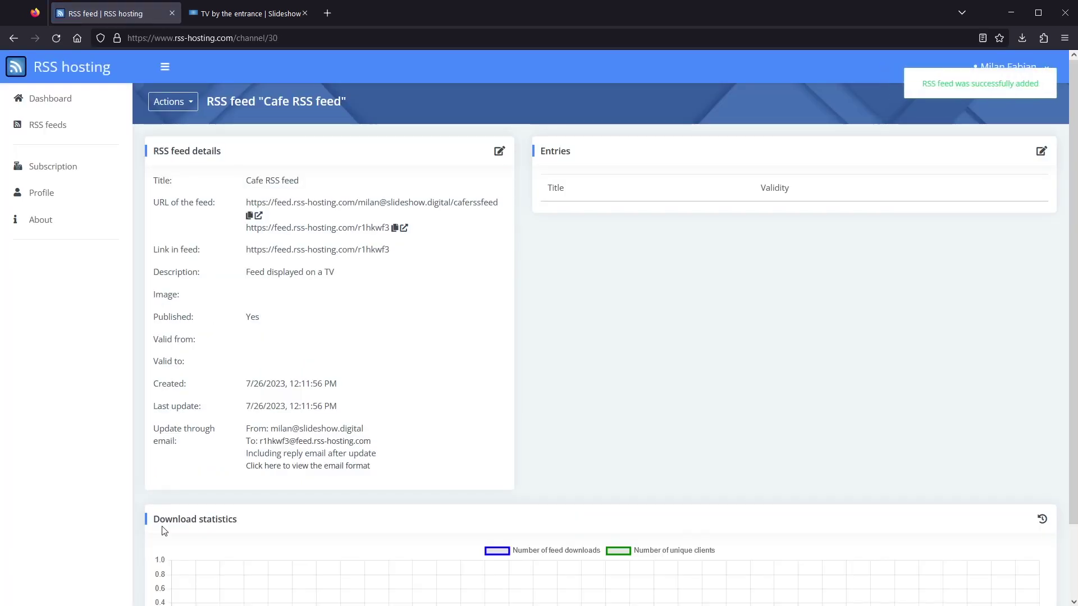
Add the entry 'Try our homemade cookies' with a cookie-selection description and save it.
left_click(1042, 152)
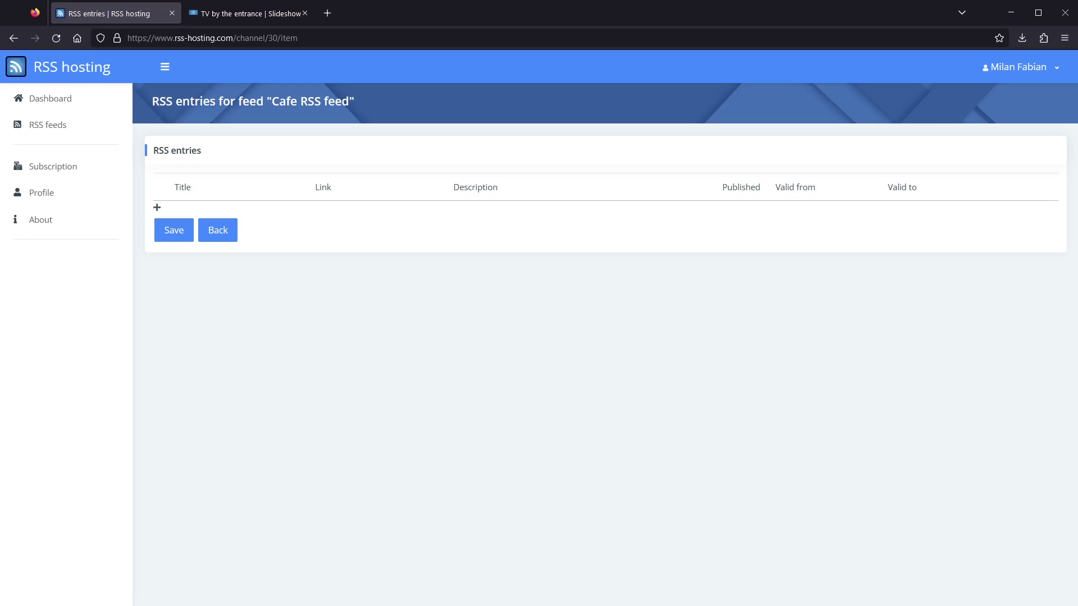
left_click(157, 207)
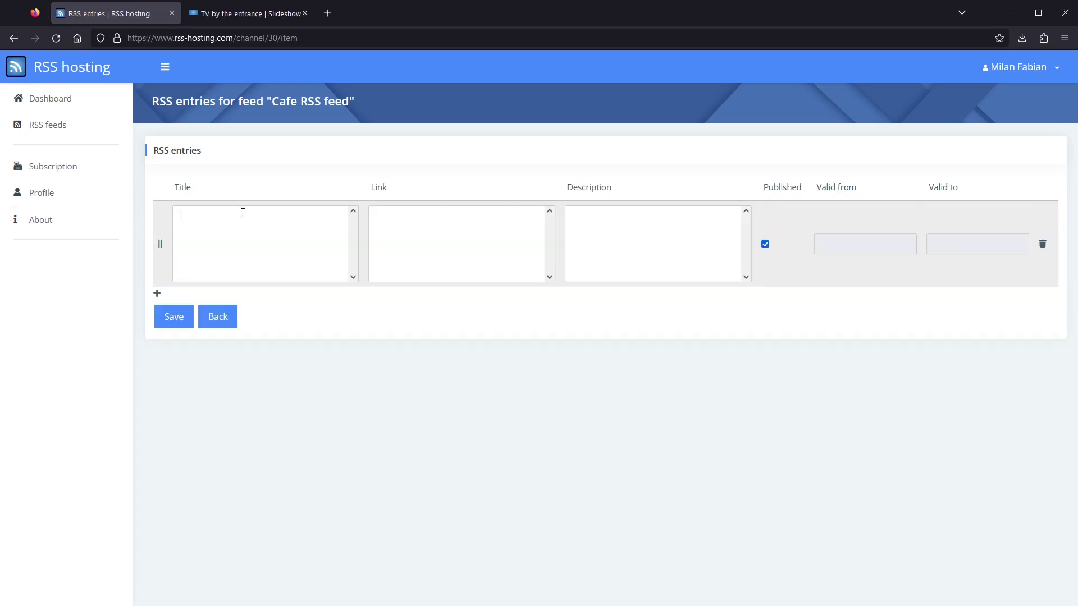
type("Welcome to our cafe")
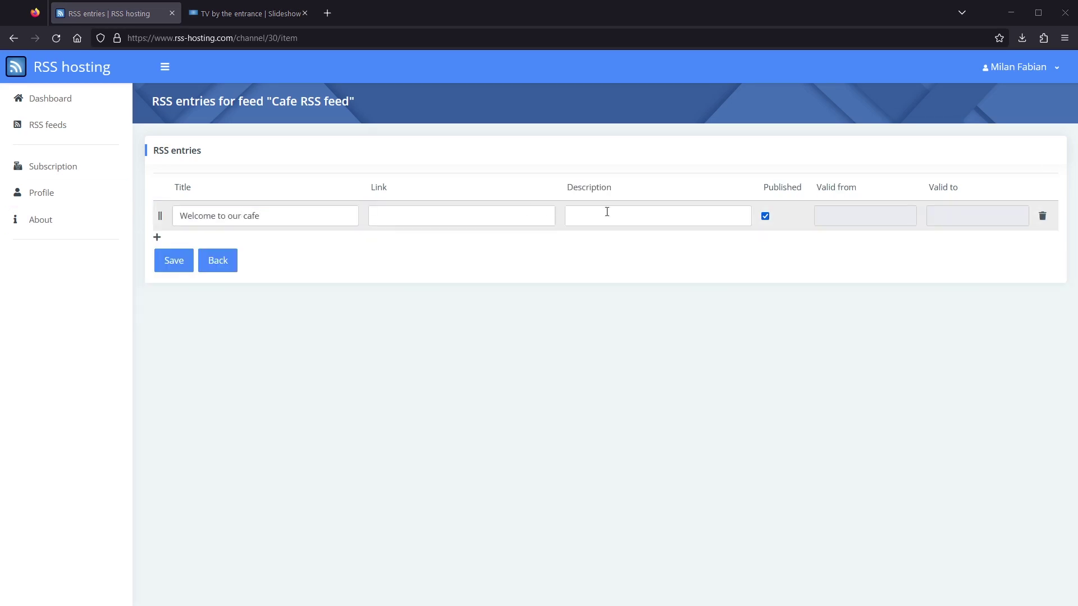
left_click(606, 215)
type("Hope you have a pleasant time here")
left_click(184, 237)
type("Try our homemade cokies")
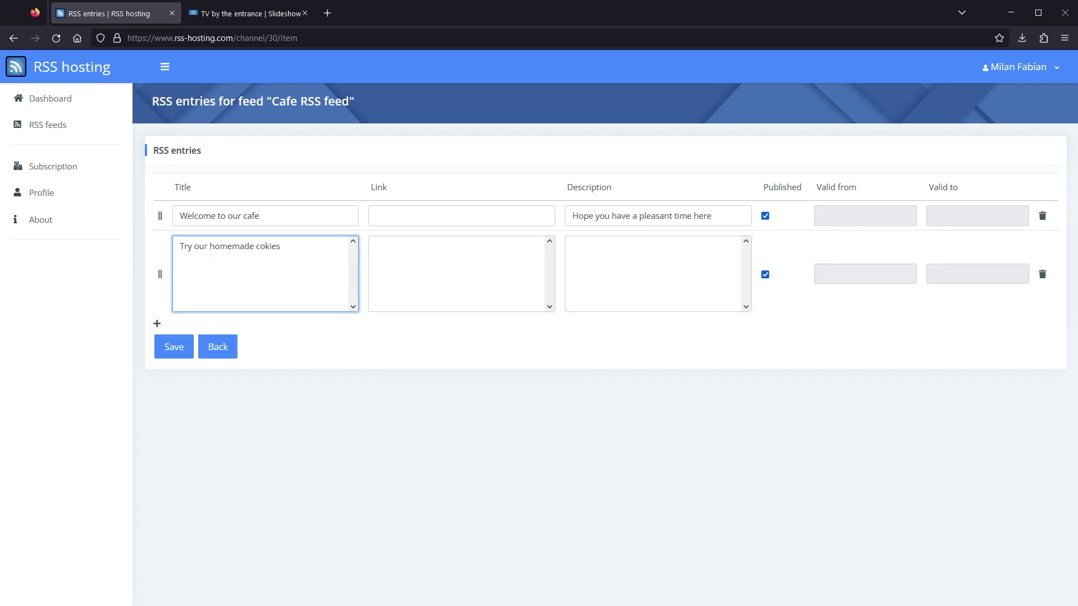
left_click(623, 245)
type("Selection of chocolate and raisin cookies")
left_click(438, 397)
left_click(174, 290)
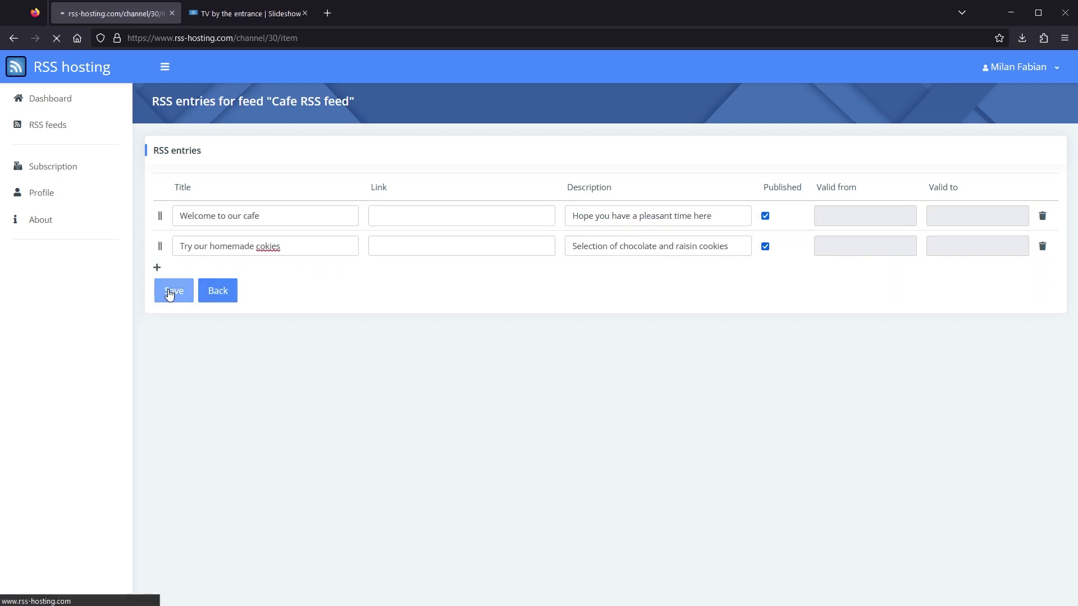
Fix the 'cokies' typo in the title, save, and return to the feed details.
left_click(266, 247)
type("o")
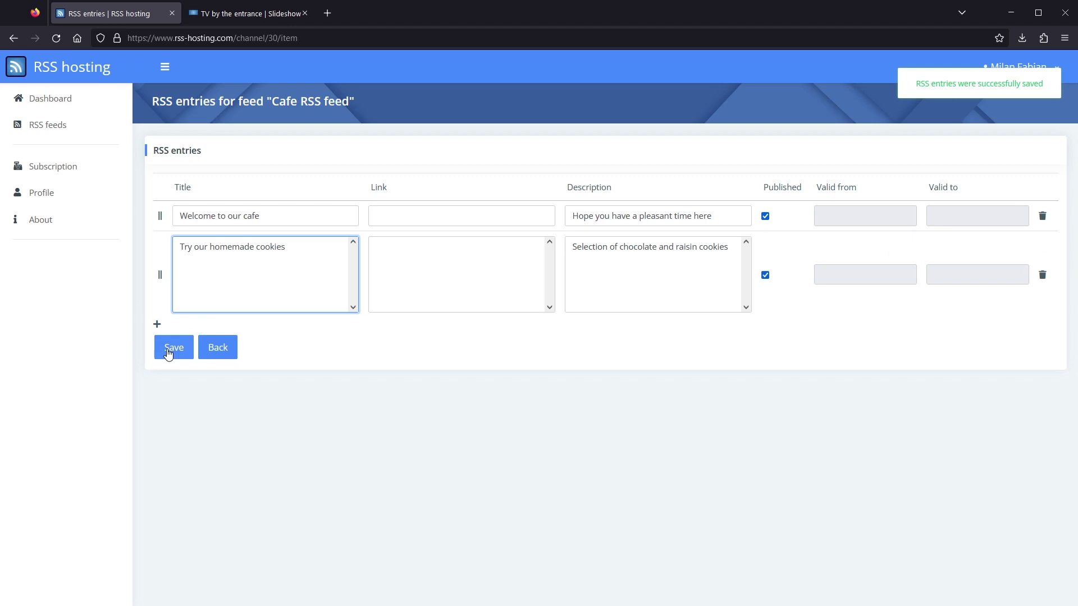
left_click(174, 290)
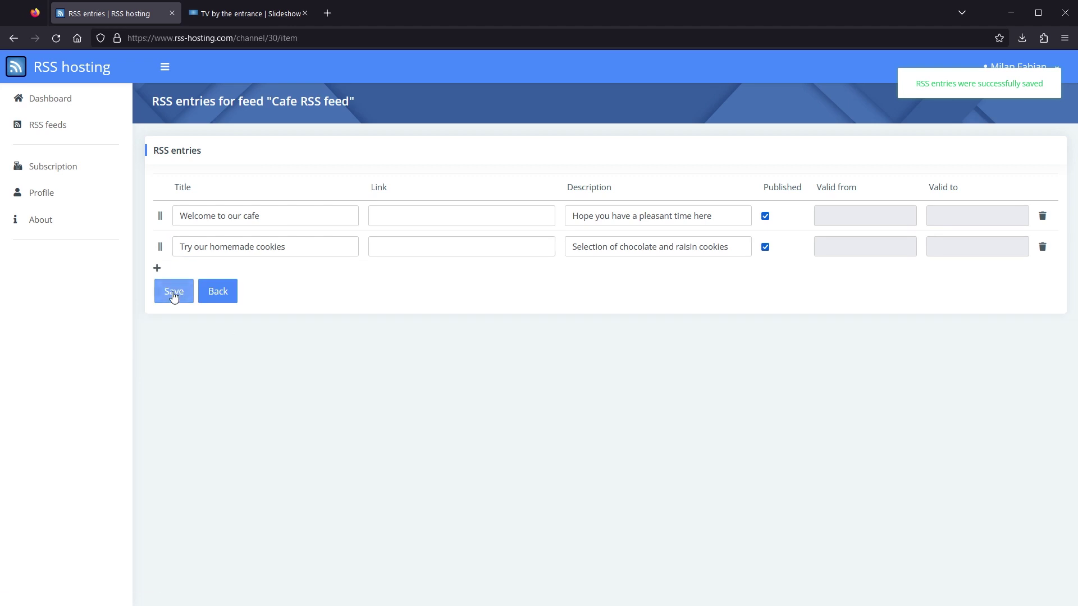
left_click(206, 290)
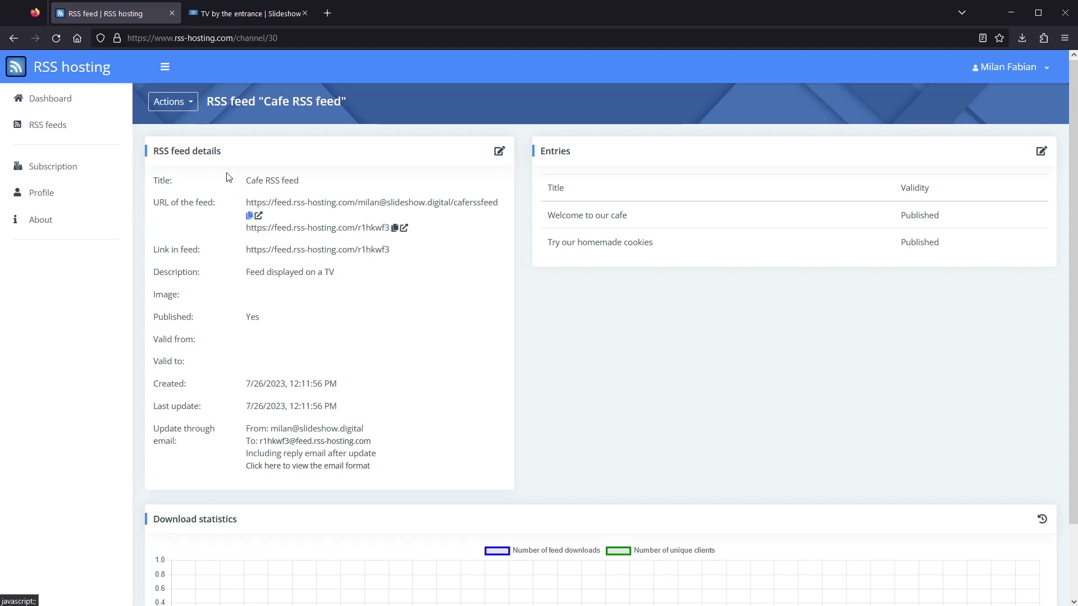
On the entrance TV slideshow, start an RSS messages item named RSS feed with the cafe feed URL.
left_click(248, 14)
left_click(207, 103)
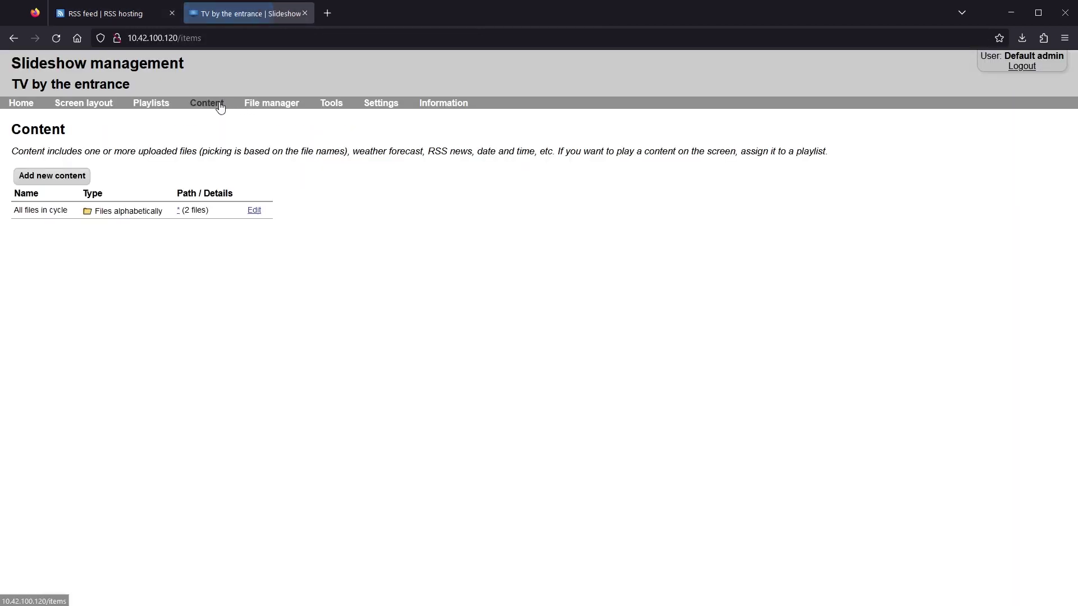
left_click(51, 174)
left_click(211, 201)
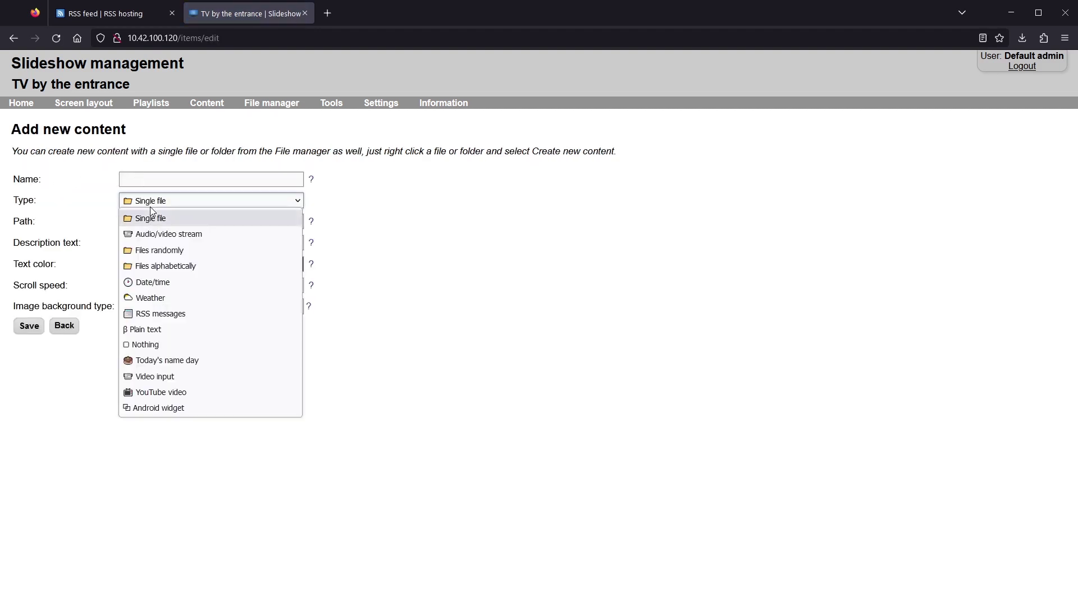
left_click(169, 313)
left_click(158, 183)
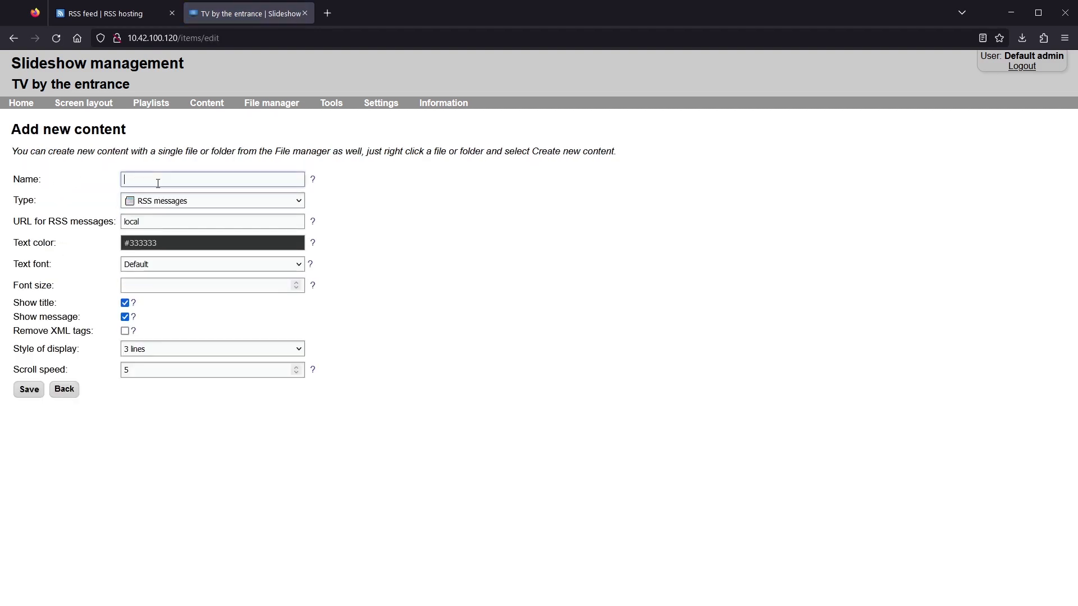
type("RSS feed")
left_click(424, 242)
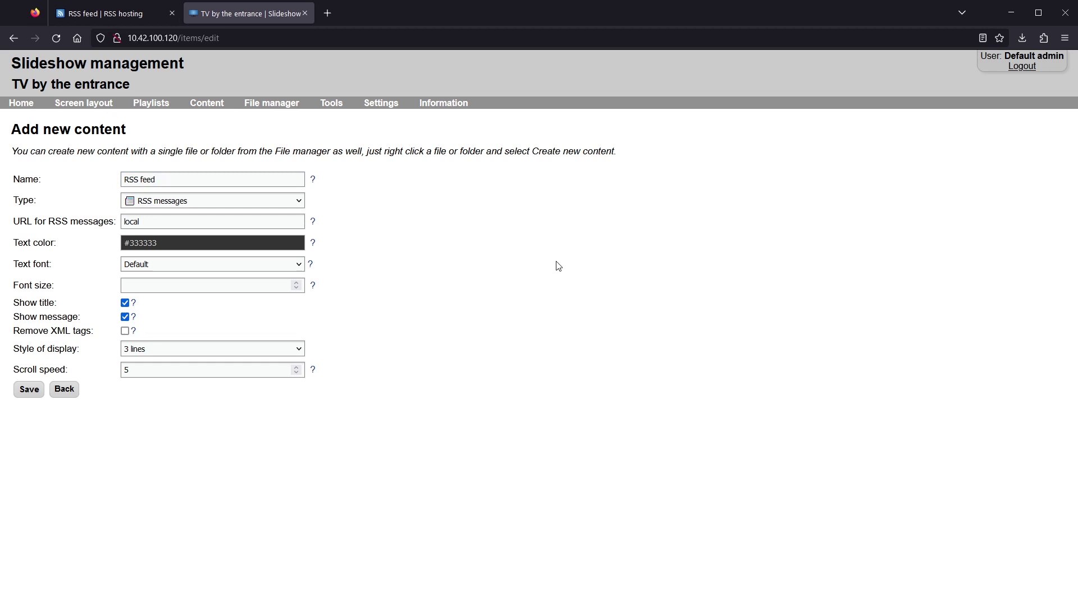
double_click(148, 222)
Show it as light grey single-line moving text at speed 12, and save.
left_click(169, 248)
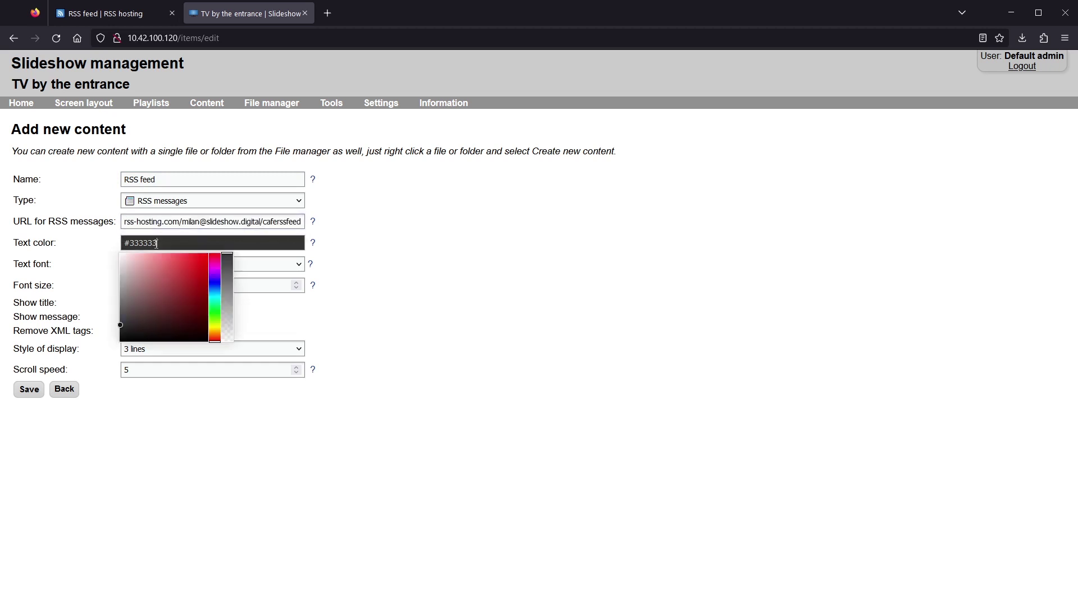
left_click_drag(121, 279, 121, 266)
left_click(56, 401)
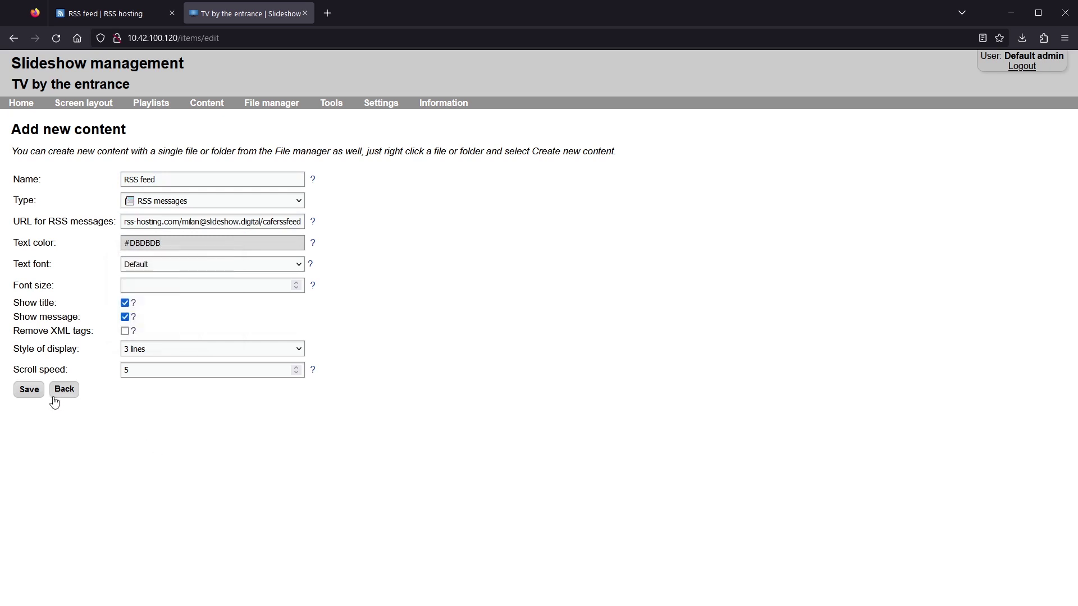
left_click(212, 349)
left_click(167, 396)
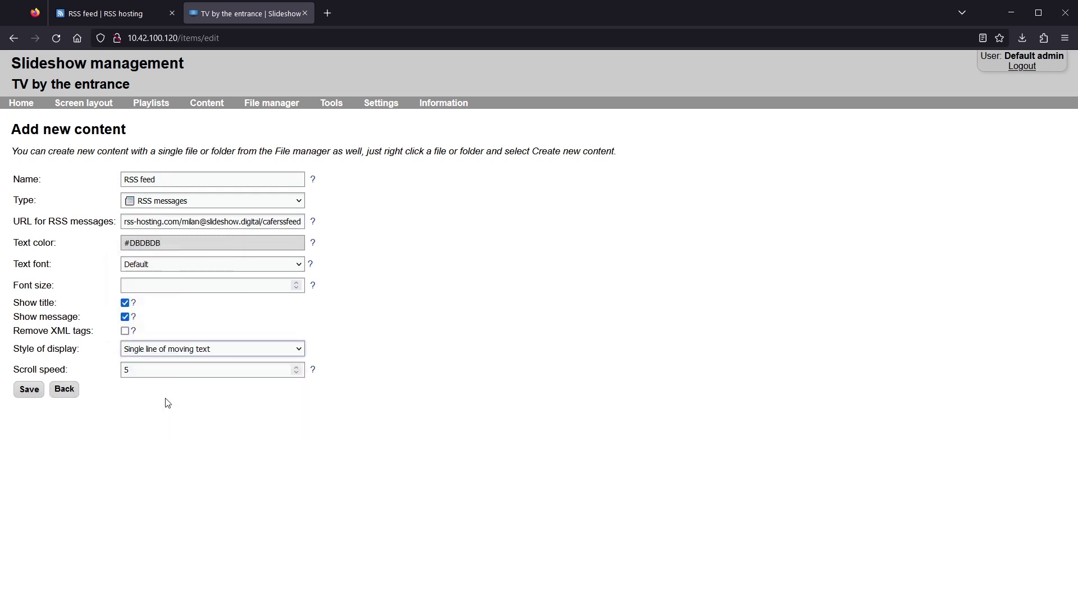
left_click(150, 370)
type("12")
left_click(29, 390)
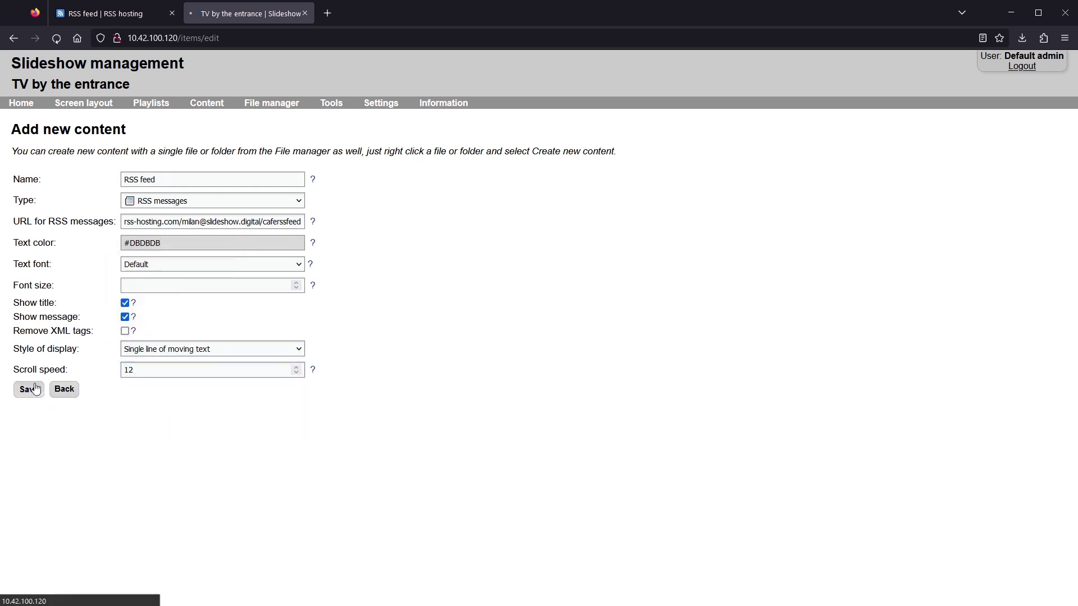
Shrink the main zone to 80% height and add a full-width zone along the bottom.
left_click(91, 107)
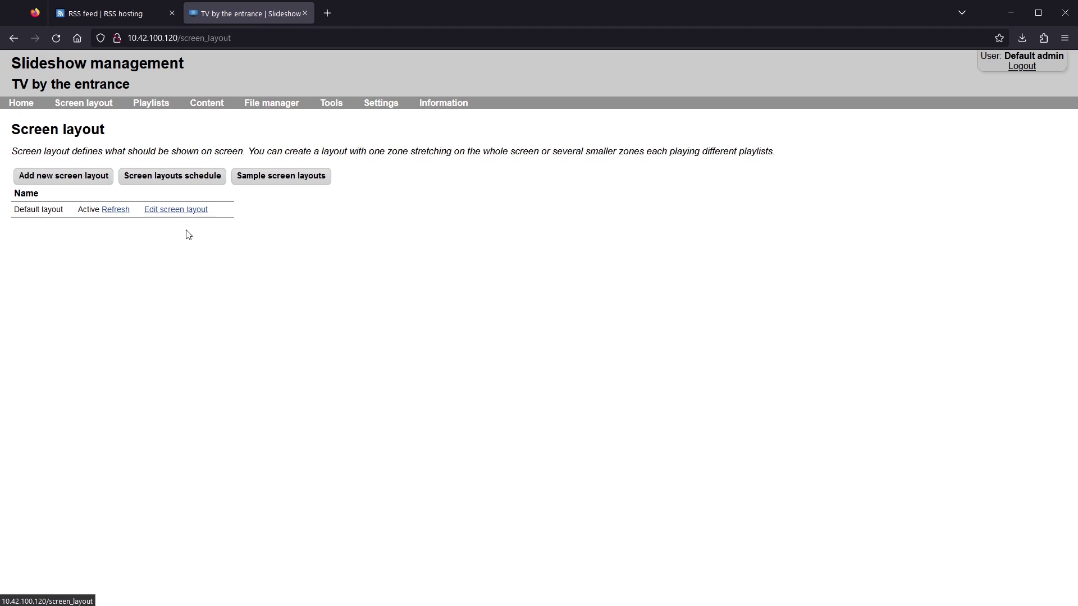
left_click(177, 215)
scroll(435, 460, "down", 3)
scroll(438, 474, "down", 3)
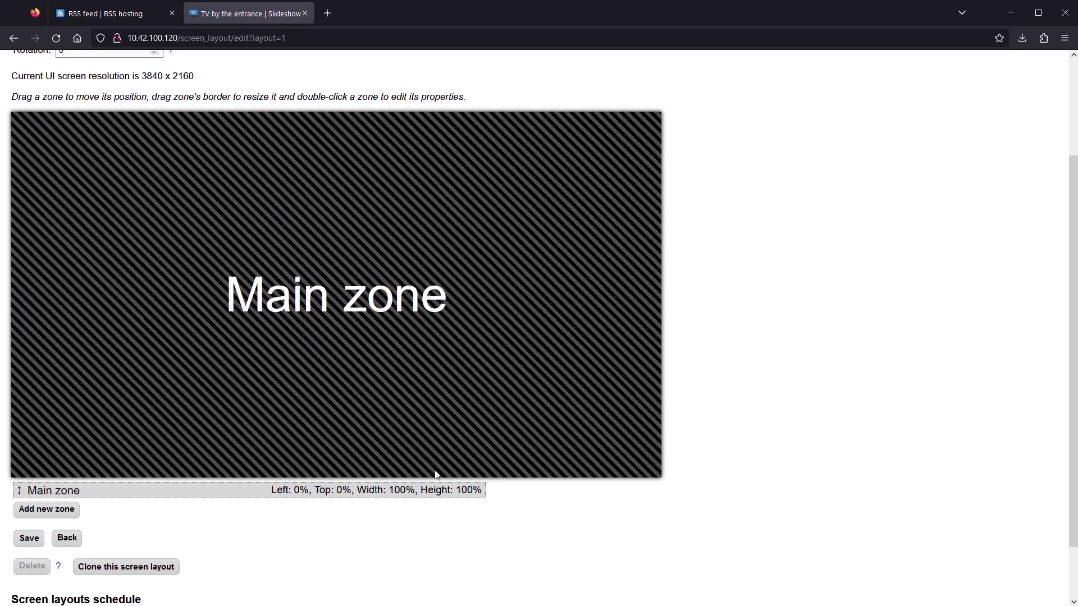
left_click_drag(435, 476, 435, 425)
left_click(46, 509)
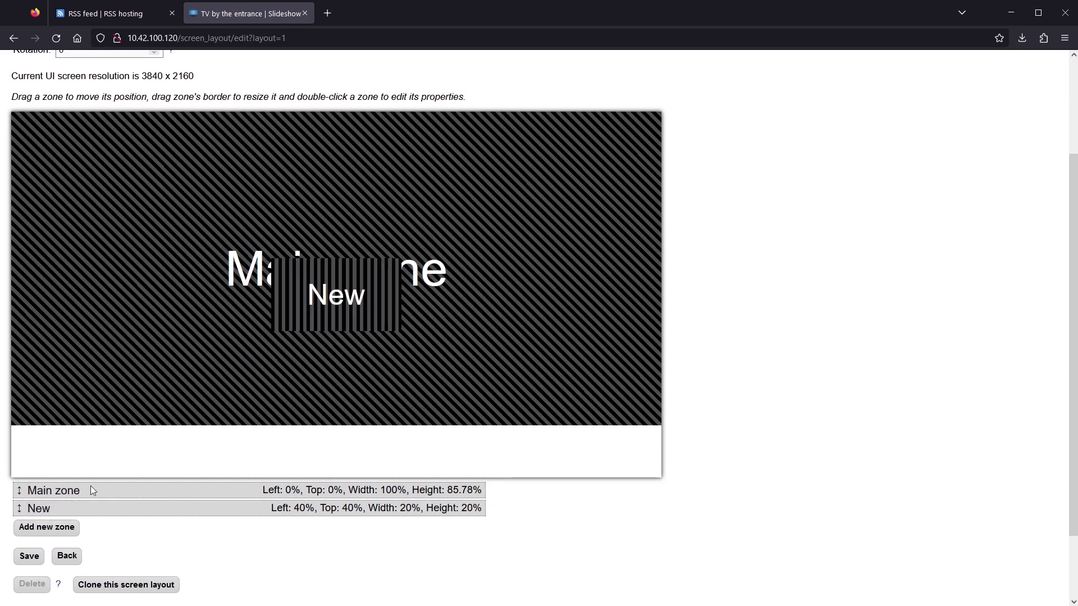
left_click_drag(344, 304, 76, 455)
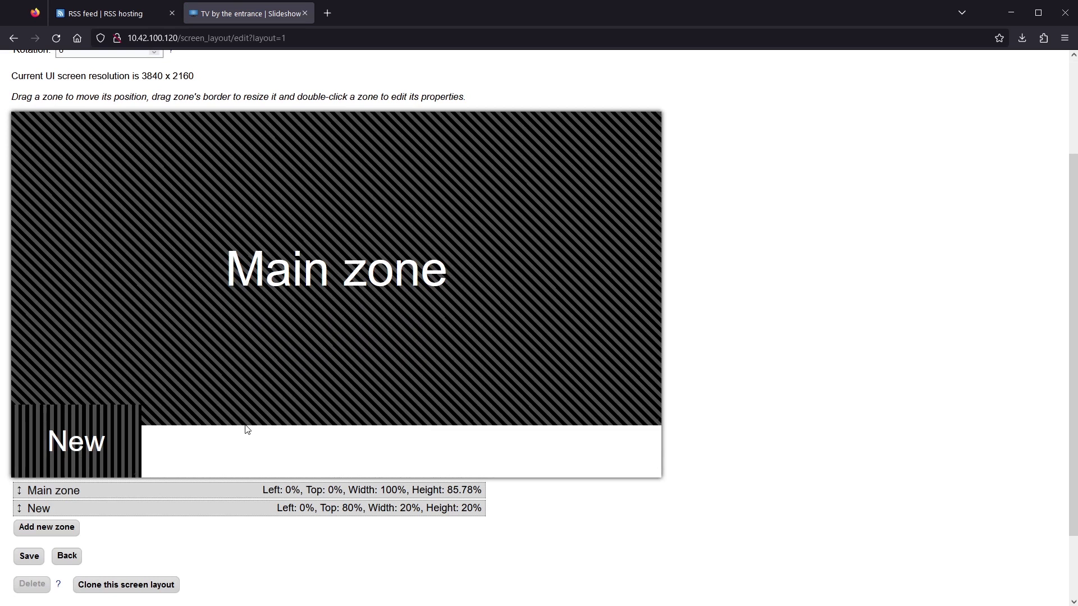
left_click_drag(244, 412, 243, 404)
left_click_drag(141, 434, 662, 436)
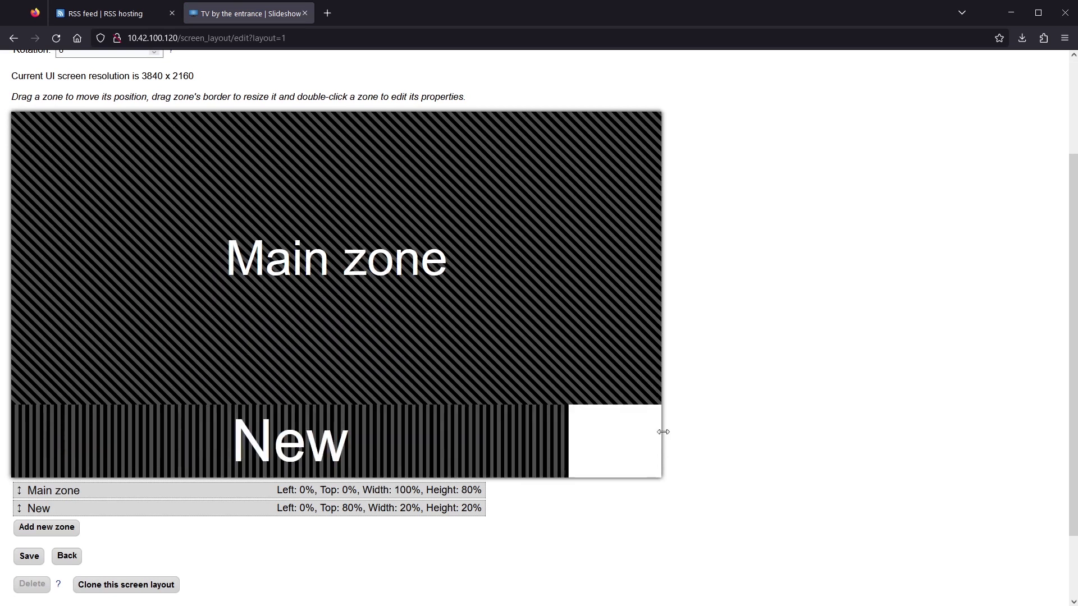
Rename the new zone 'RSS zone', save the layout, and open its playlist schedule.
double_click(463, 436)
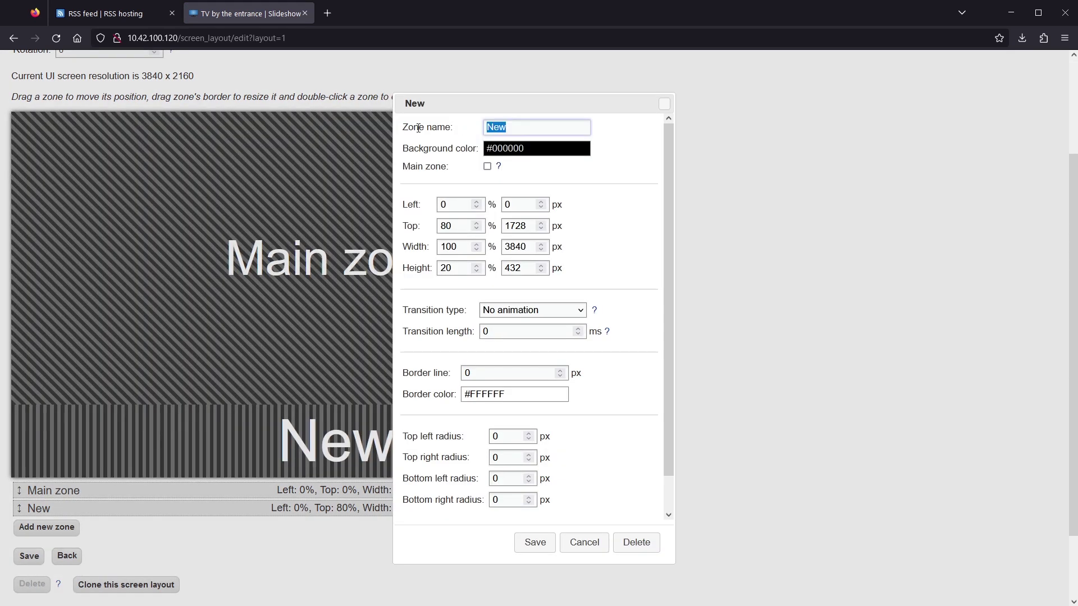
type("RSS zone")
left_click(535, 543)
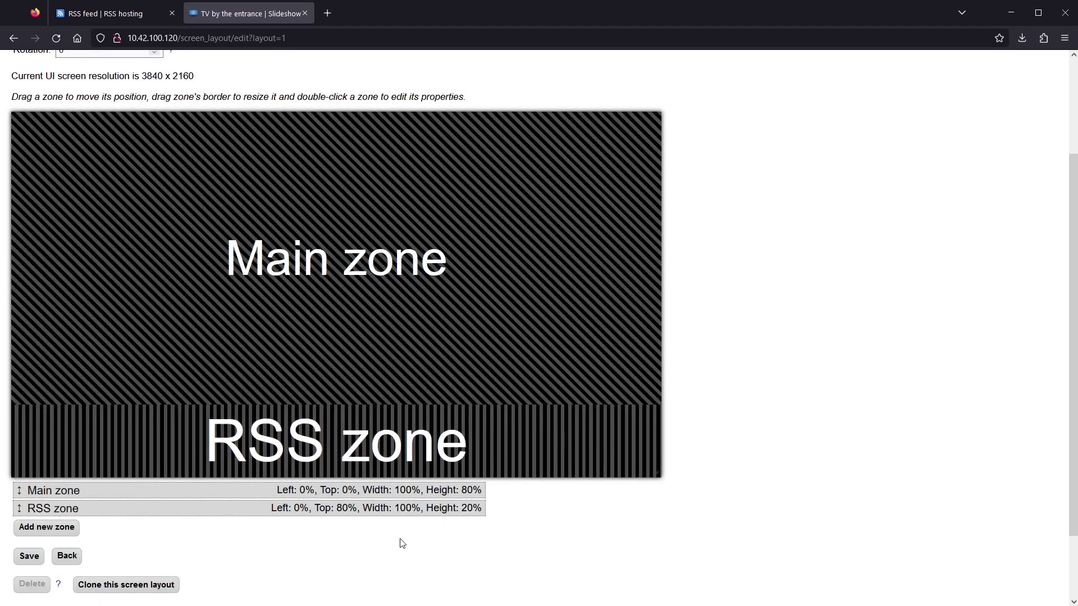
left_click(29, 555)
scroll(320, 489, "down", 3)
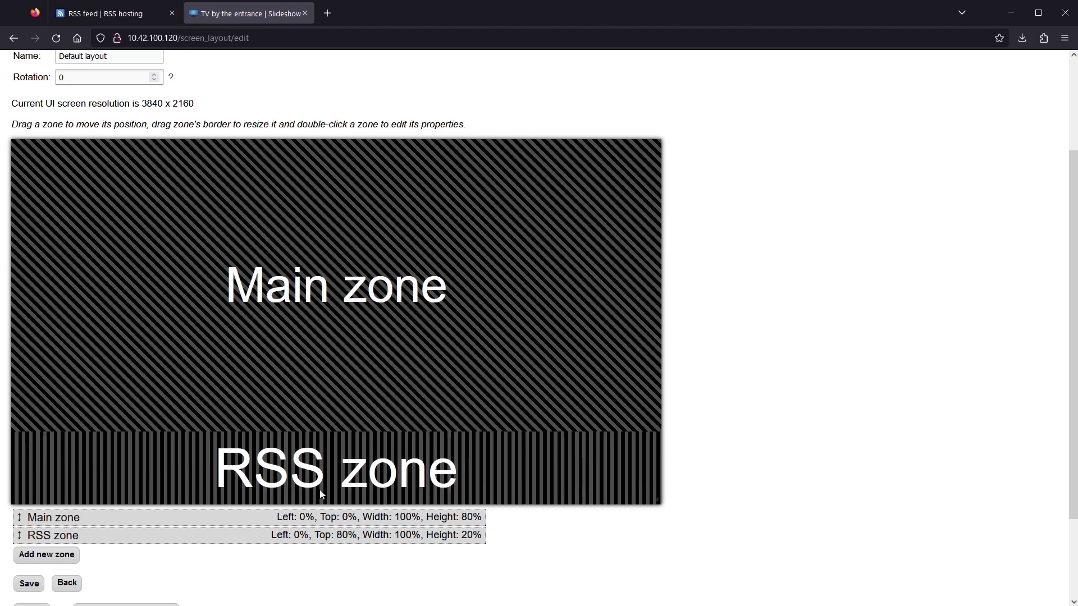
double_click(319, 489)
left_click(463, 543)
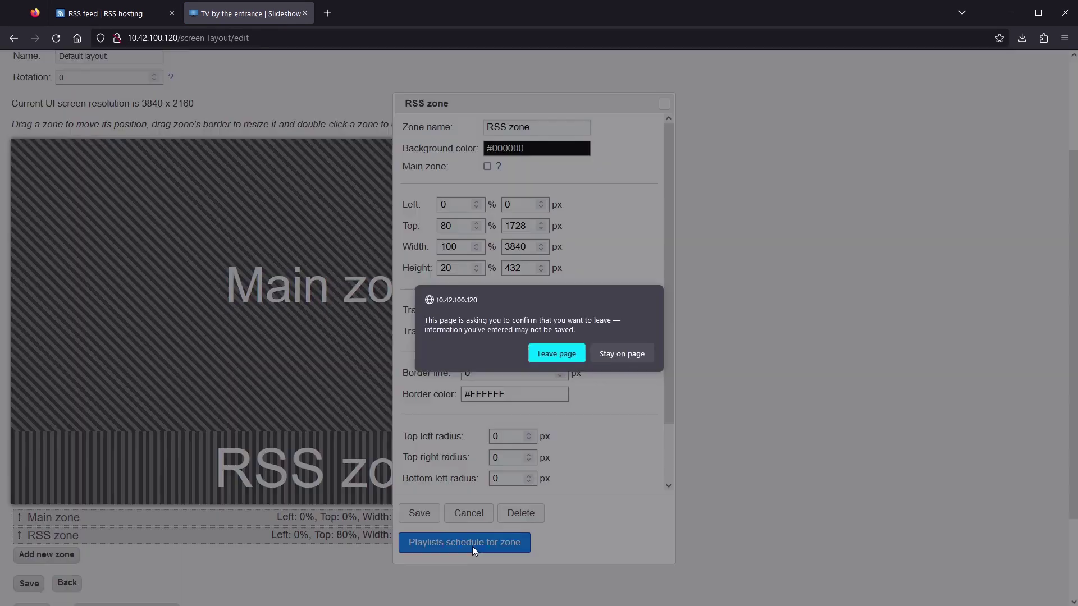
left_click(556, 354)
Add an all-day, every-day RSS feed playlist row to the RSS zone schedule and save.
left_click(32, 196)
left_click(67, 195)
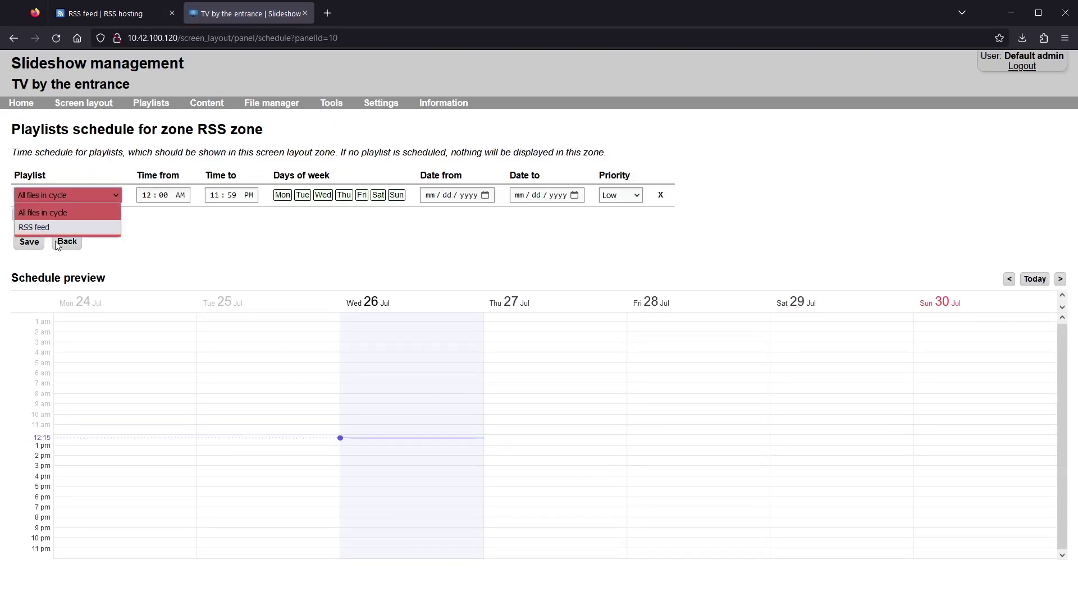
left_click(34, 228)
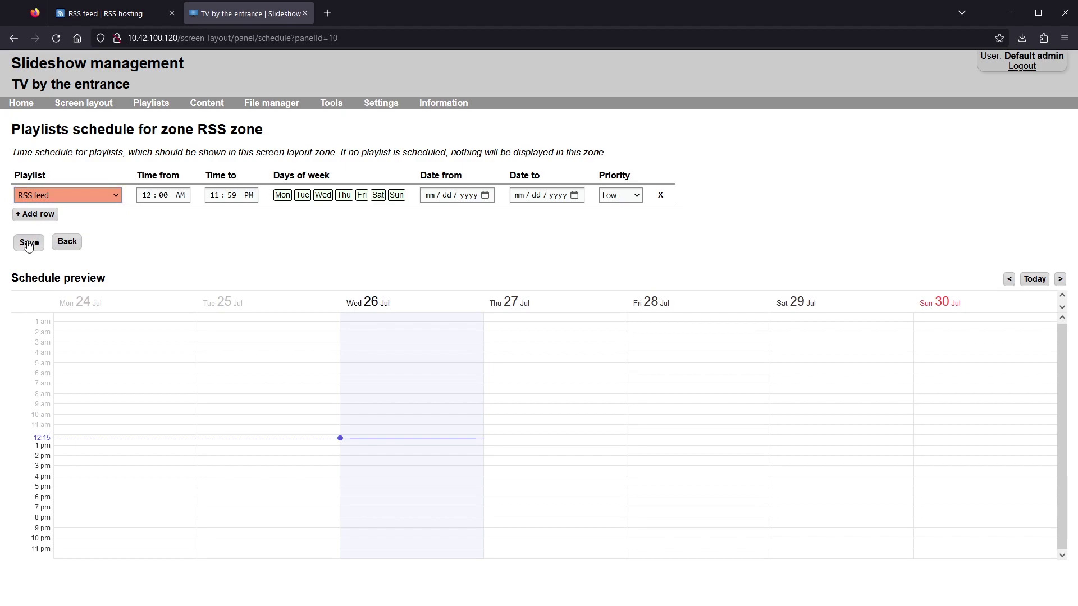
left_click(29, 241)
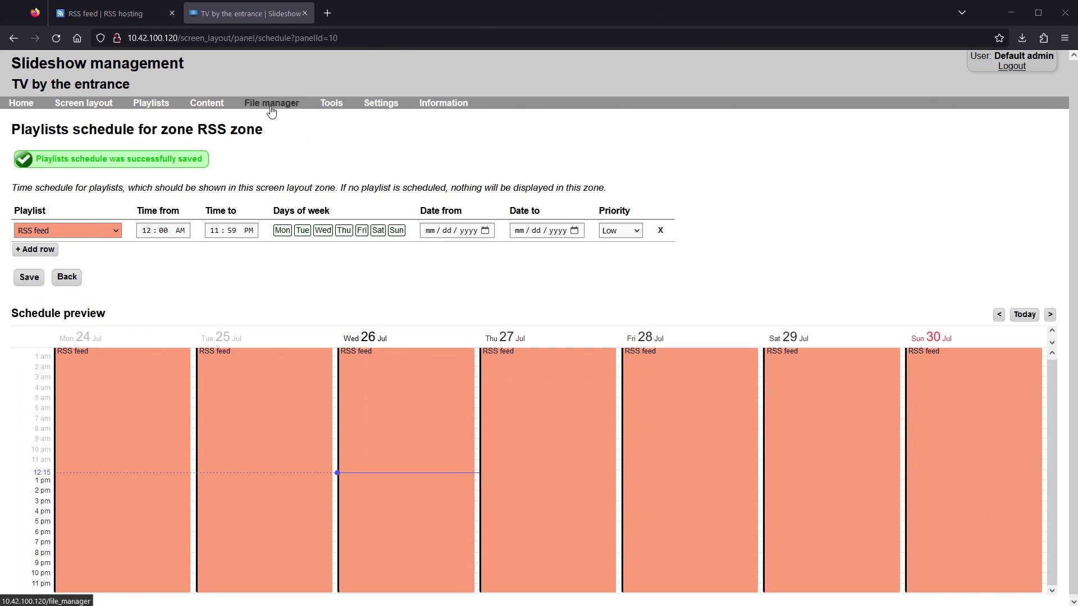
Set RSS feed content to vertical multi-line scrolling, speed 2, font size 200, and save.
left_click(208, 102)
left_click(426, 226)
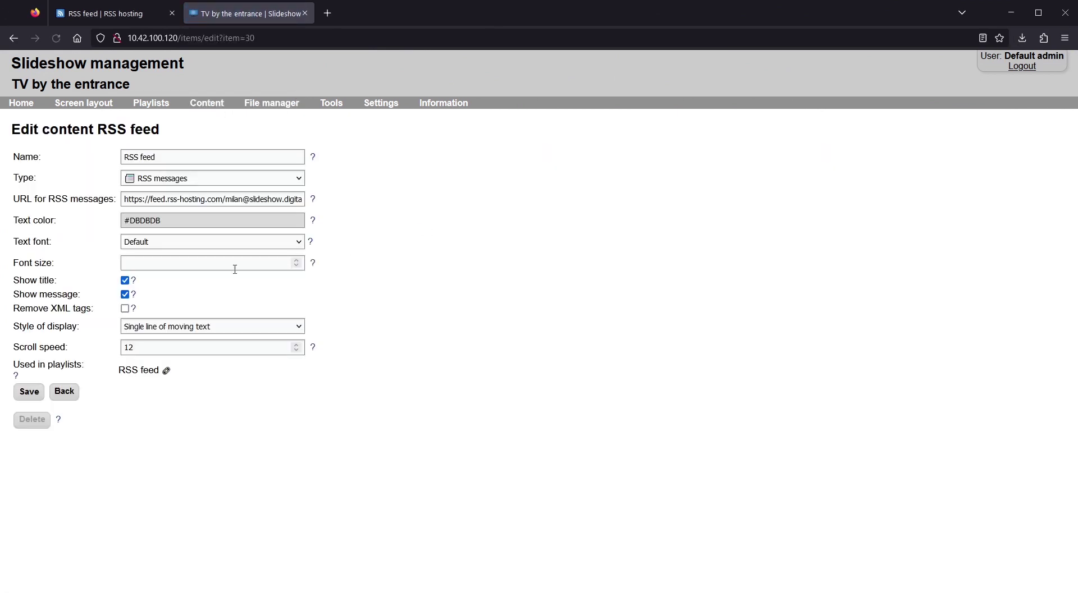
left_click(196, 329)
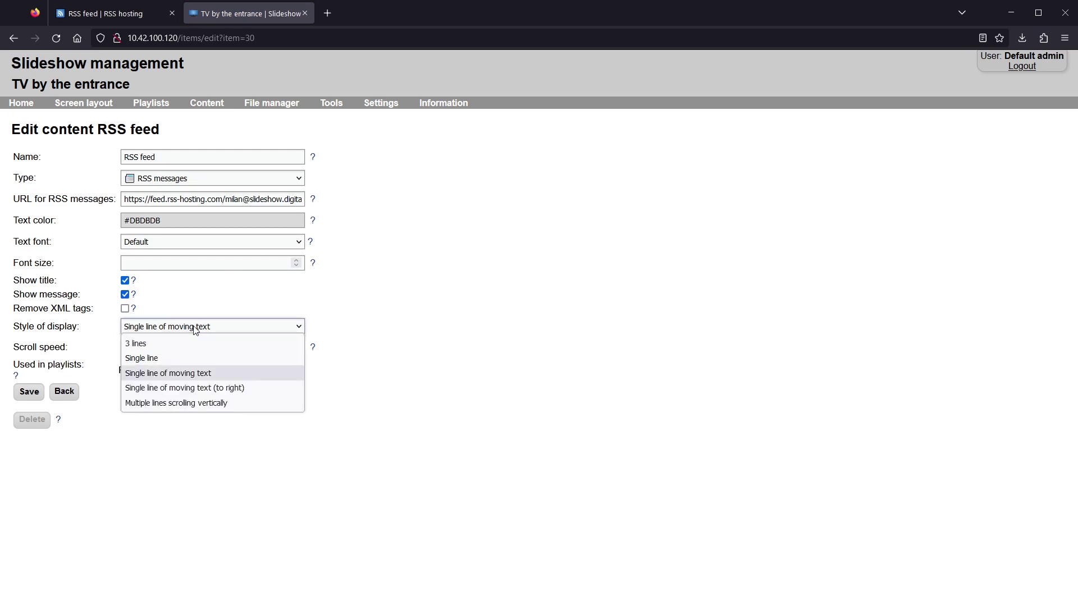
left_click(192, 403)
double_click(152, 347)
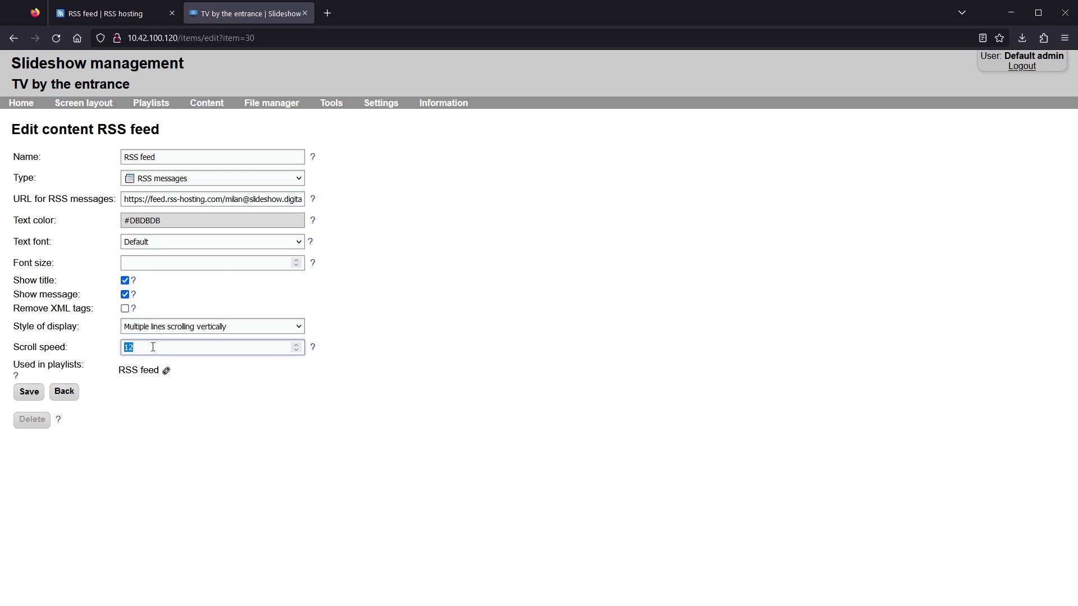
type("2")
left_click(142, 263)
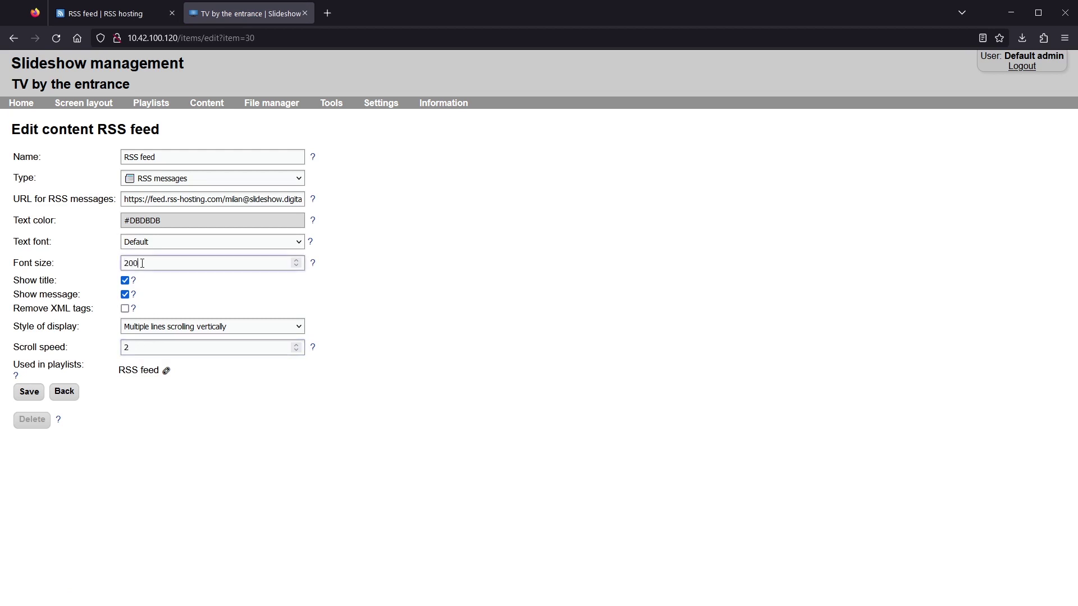
left_click(28, 390)
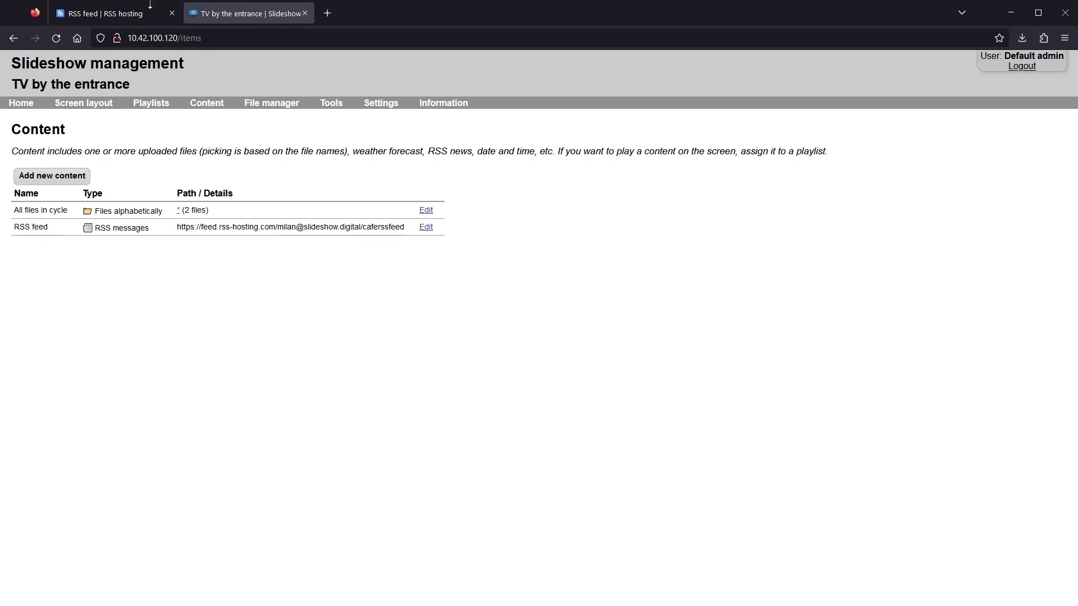
Switch to the browser tab showing the Cafe RSS feed details.
left_click(140, 10)
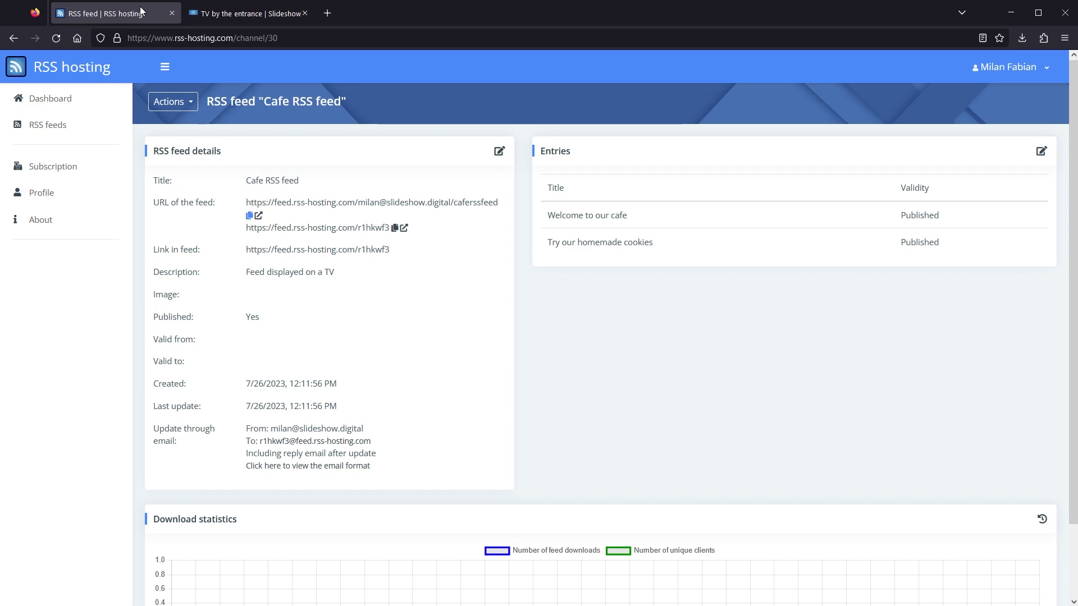
Copy the feed's update email address into the To field of a new mail.
left_click_drag(371, 441, 260, 441)
key("ctrl+c")
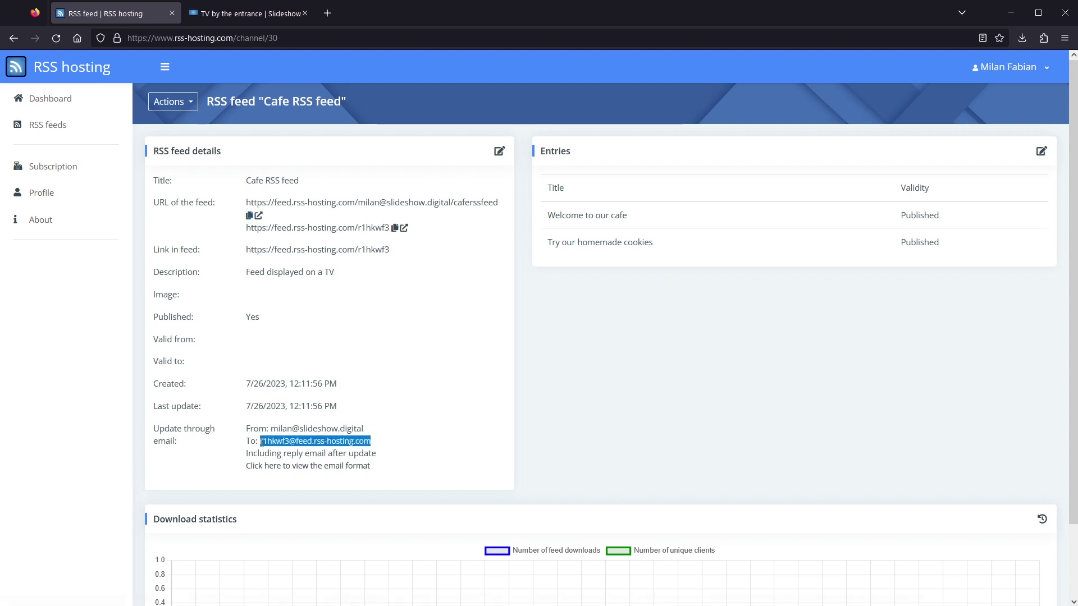
key("alt+Tab")
left_click_drag(721, 65, 624, 51)
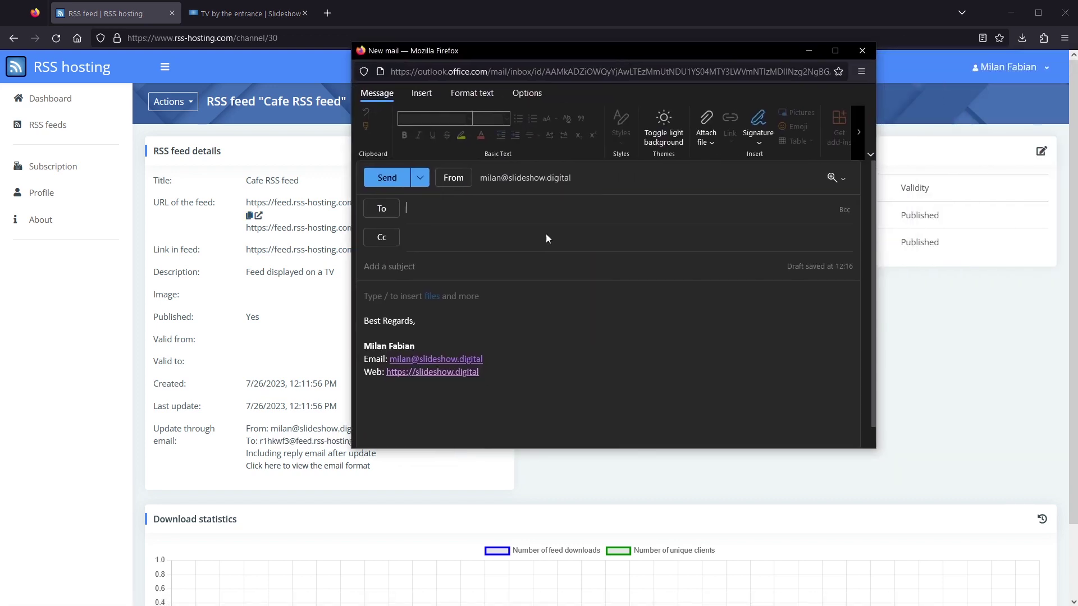
key("ctrl+v")
Enter subject 'RSS update', write the opening-hours and free-coffee lines, and send.
left_click(501, 271)
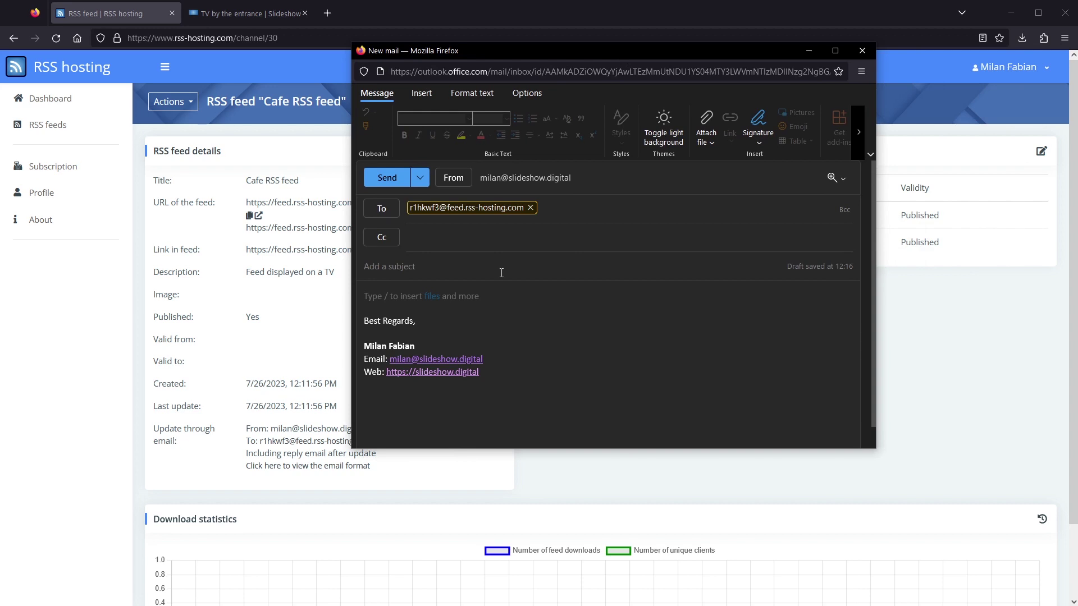
type("RSS update")
left_click(527, 313)
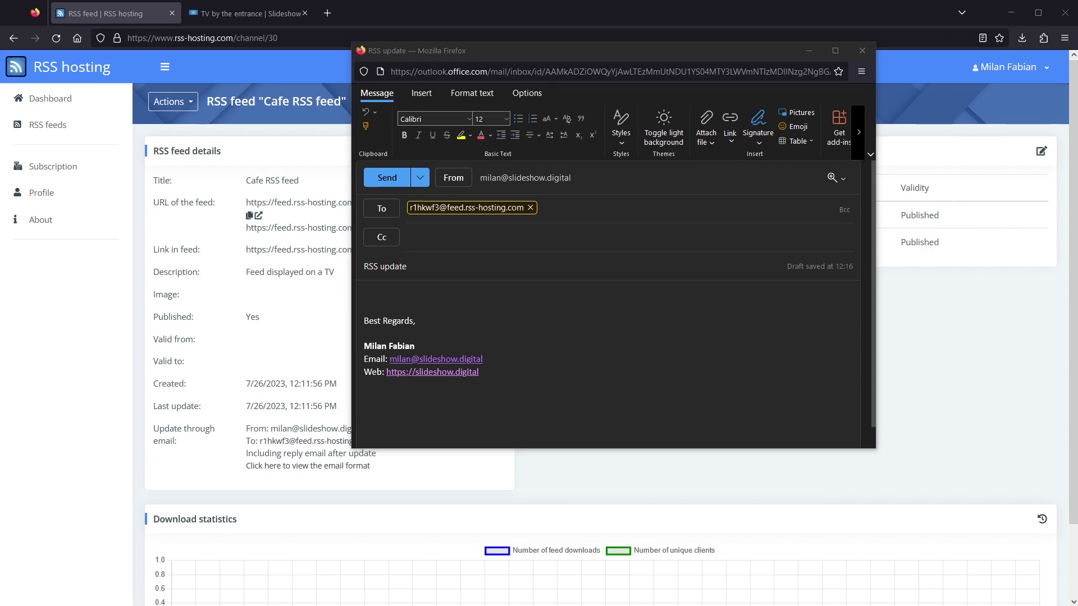
left_click(543, 328)
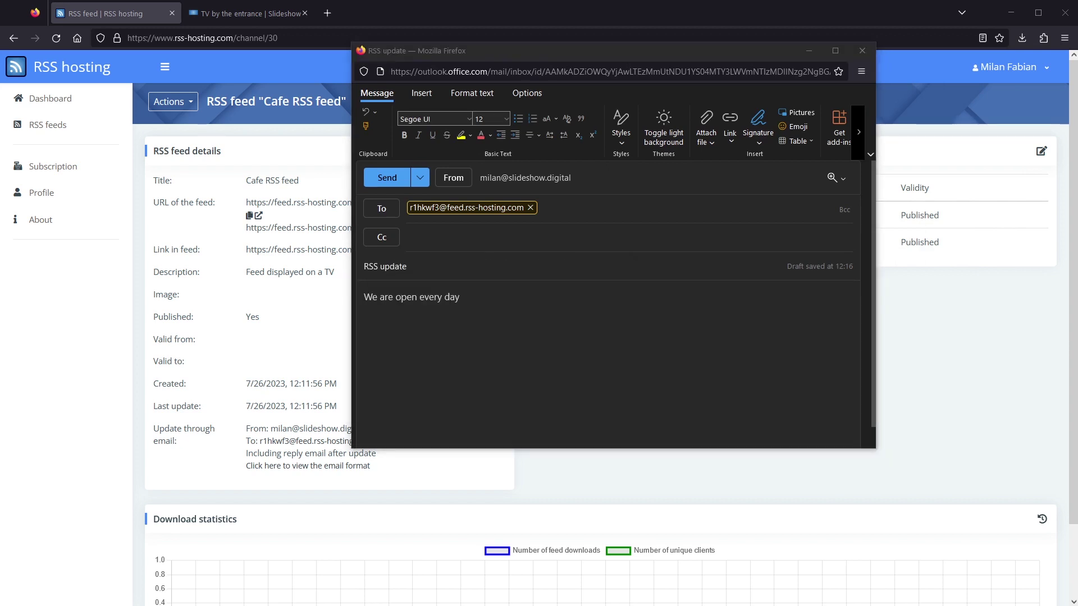
key("Return")
type("From 7 AM till 7 PM")
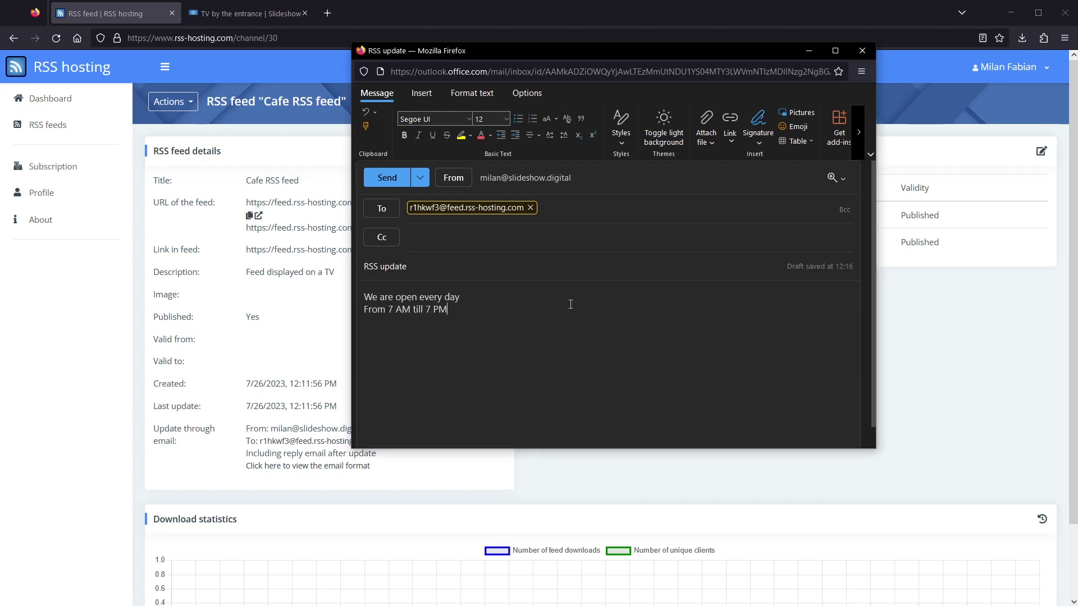
key("BackSpace")
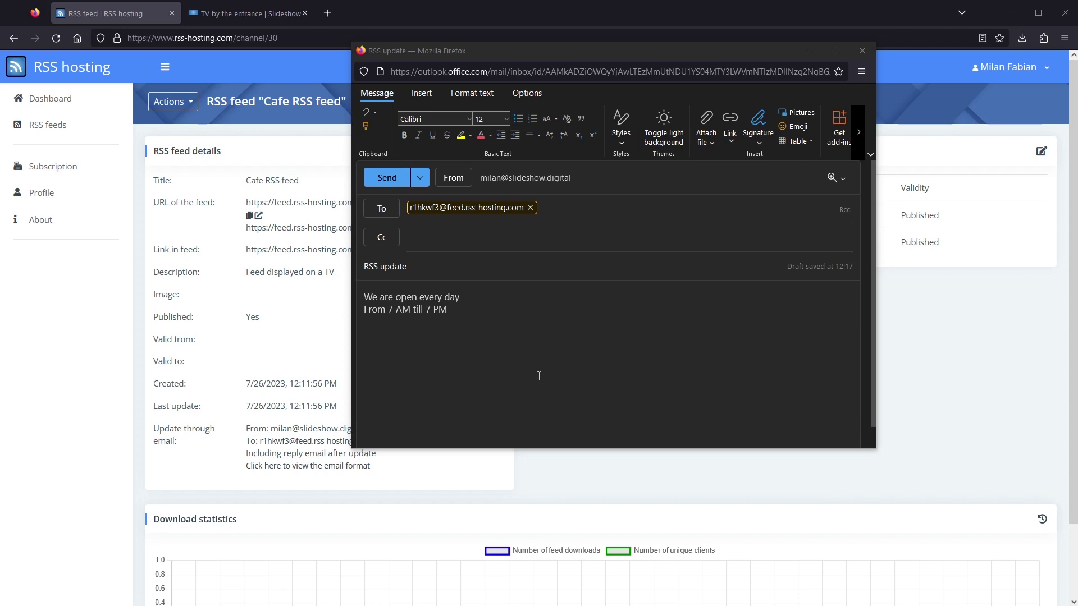
left_click(455, 332)
type("Every fifth coffee is for free")
left_click(505, 337)
type("Ask our barista for more details about this promo")
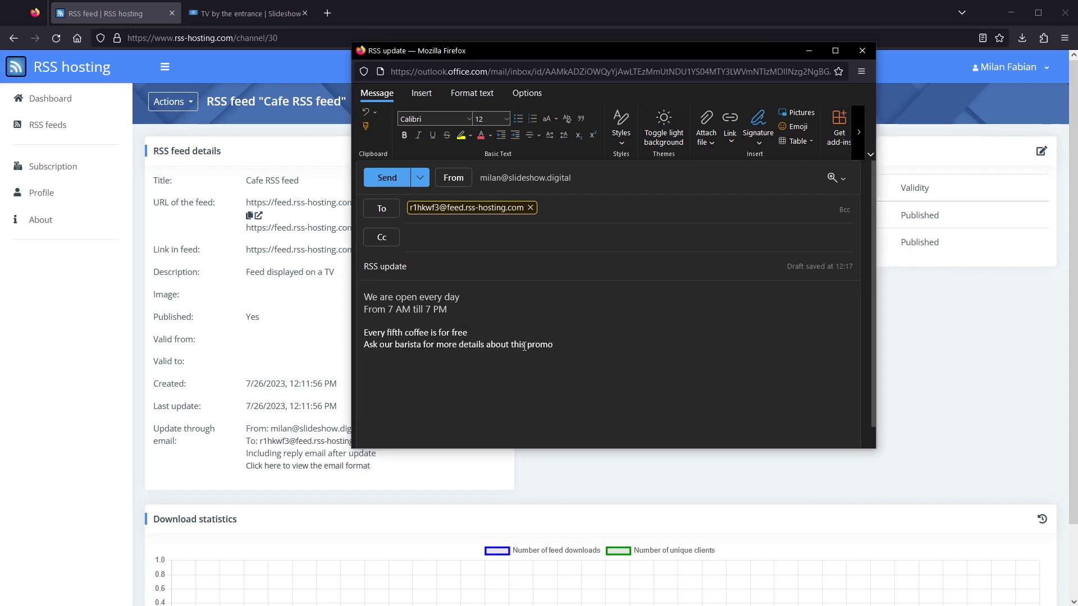
left_click(387, 177)
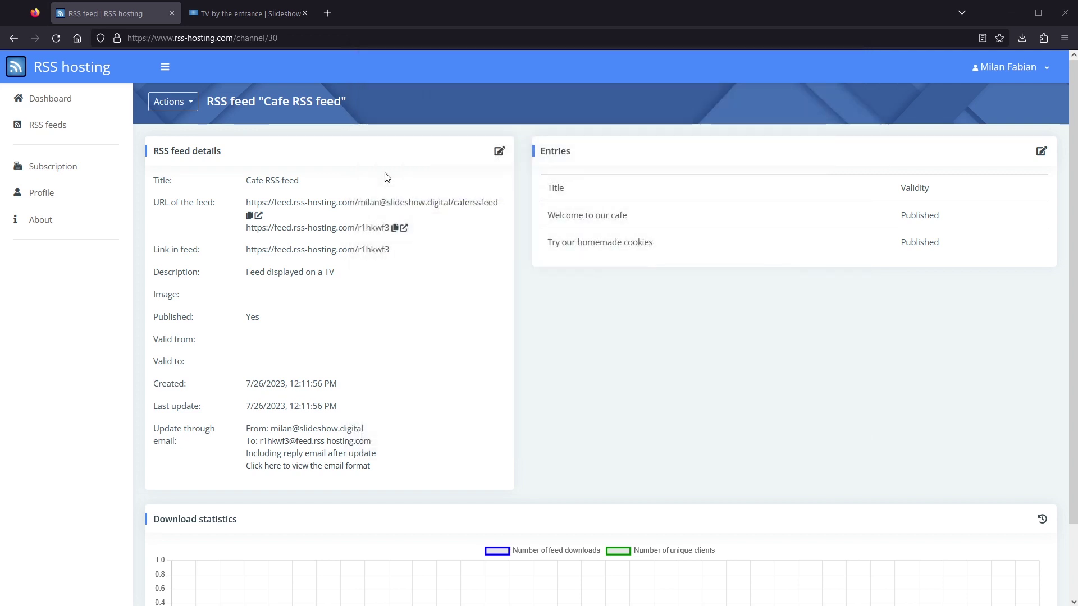
Reload the feed page to show the new entries and bring up the success reply email.
key("F5")
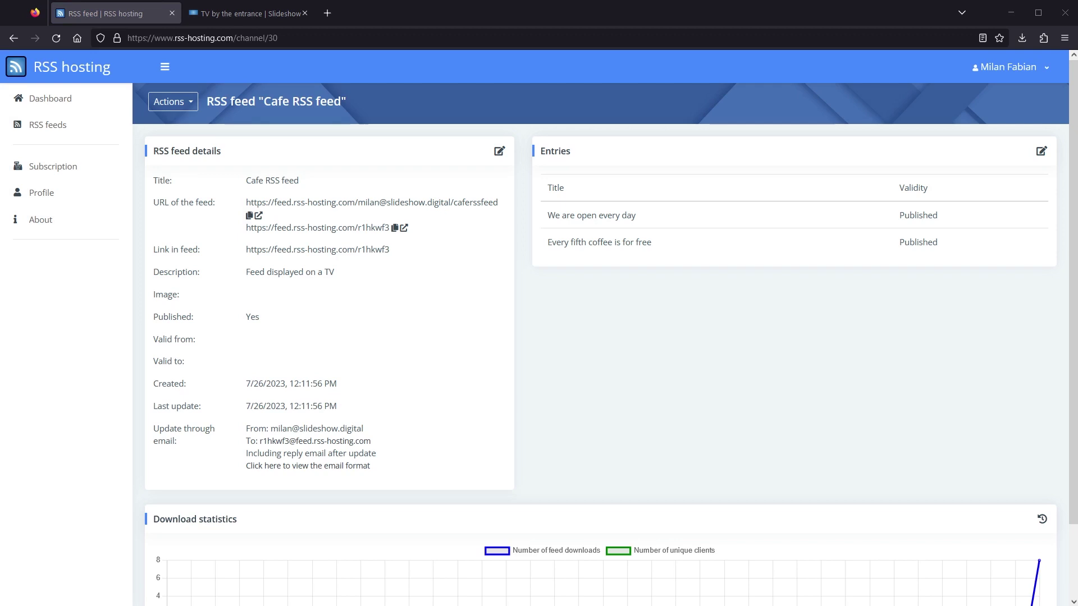
left_click_drag(1074, 74, 737, 74)
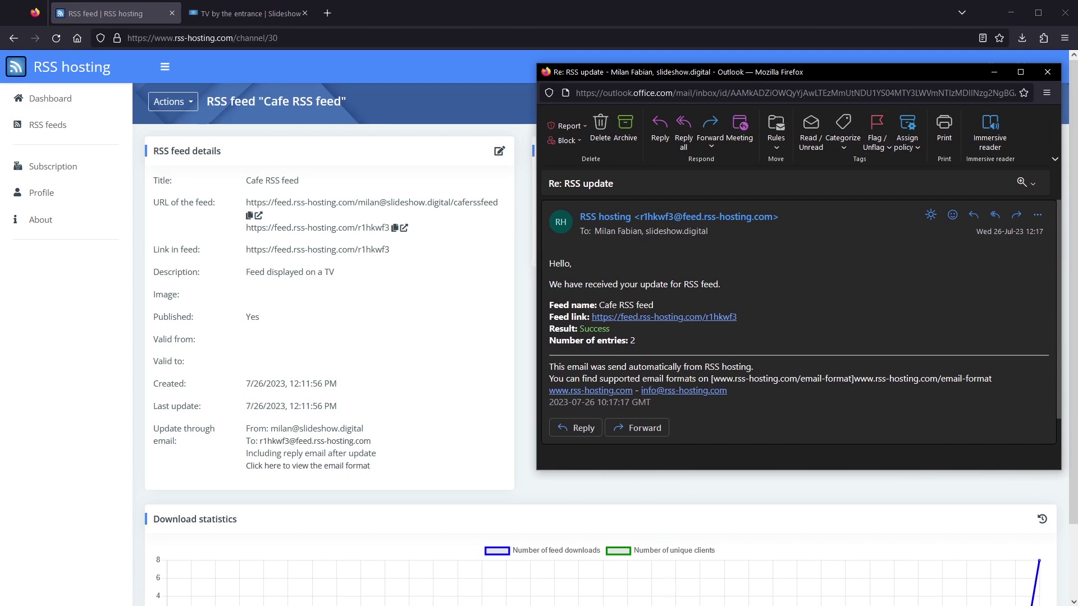
Check the 'Re: RSS update' reply (Result: Success, 2 entries) against the Slideshow player output.
key("alt+Tab")
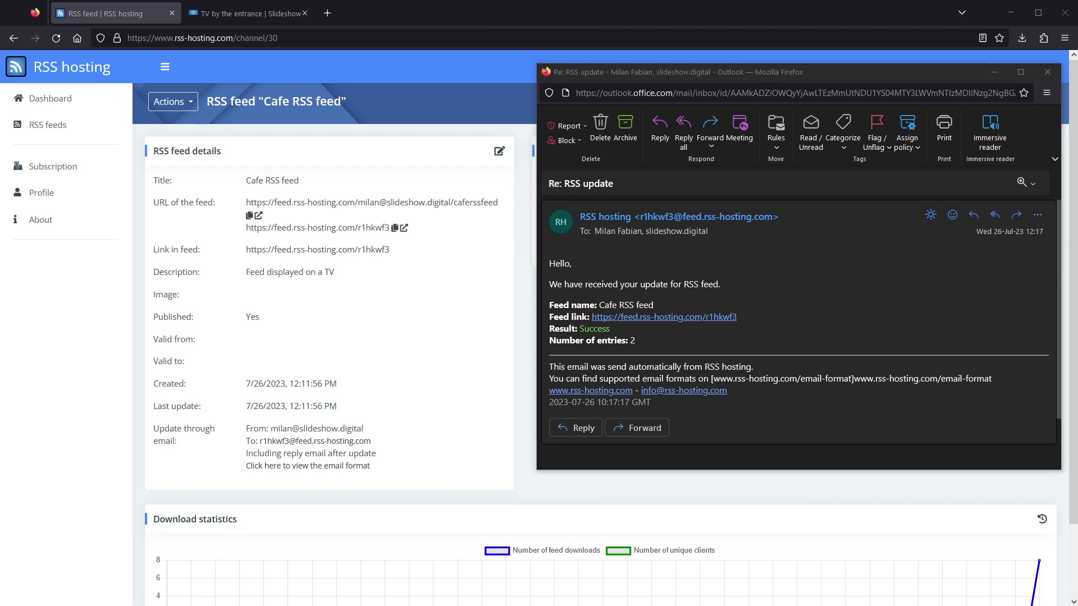